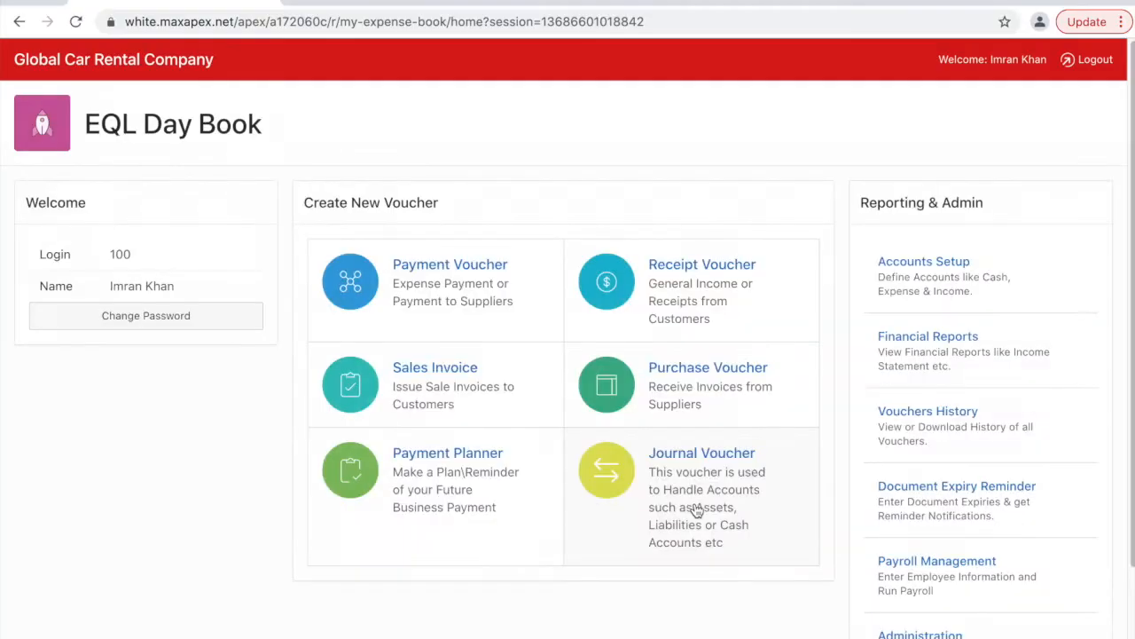
# View the employee loans report in Payroll Management and return to the payroll home page
pyautogui.click(1016, 588)
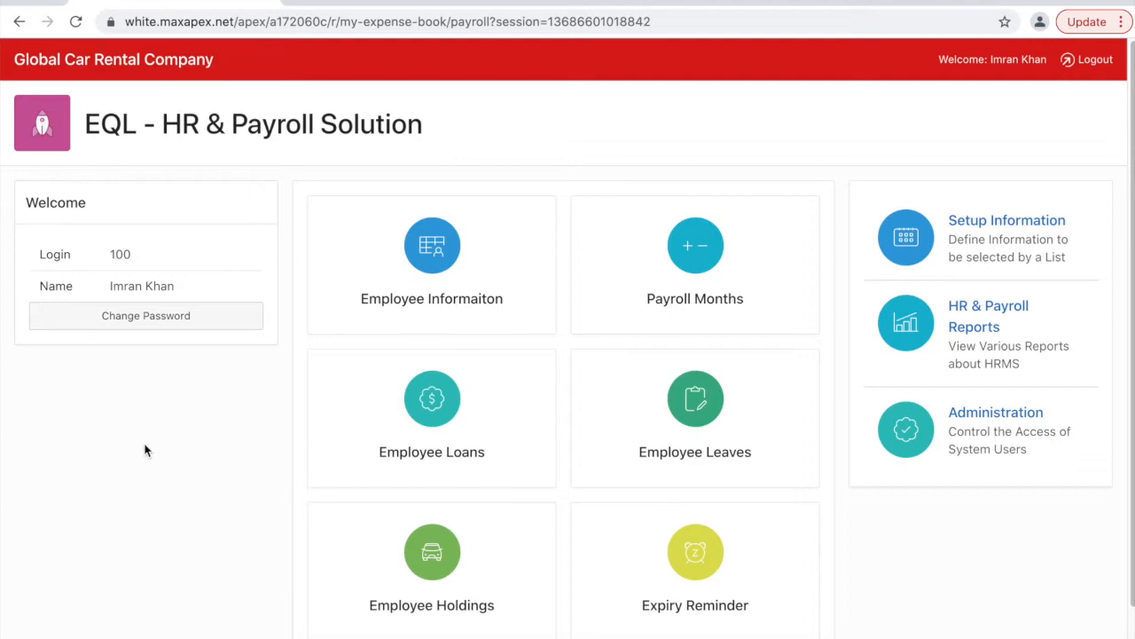
pyautogui.click(443, 434)
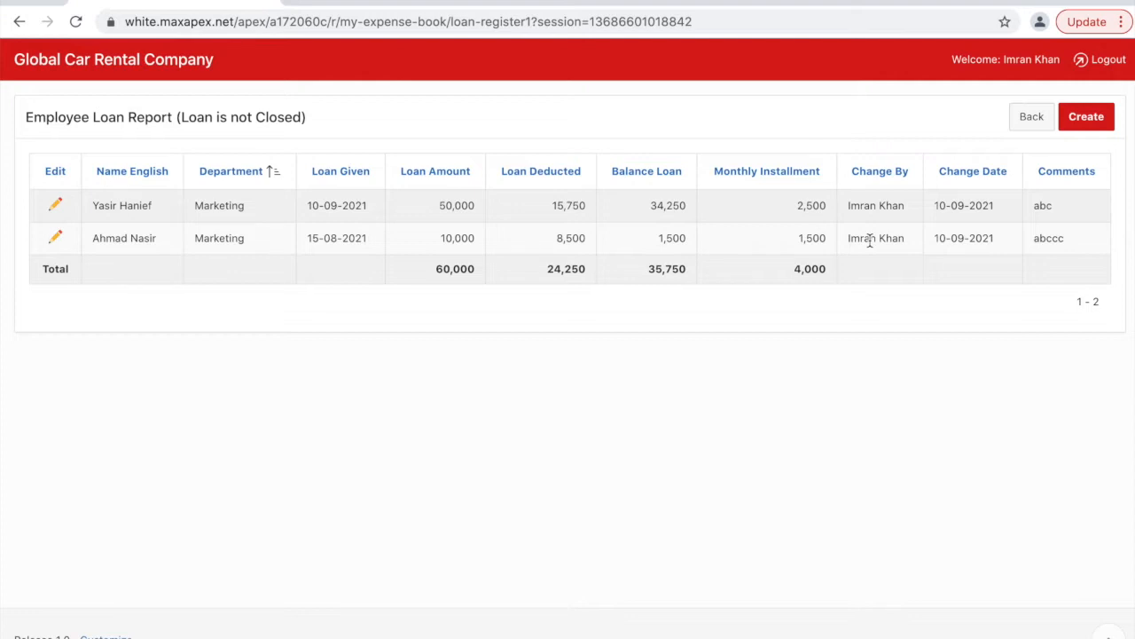
pyautogui.click(1040, 114)
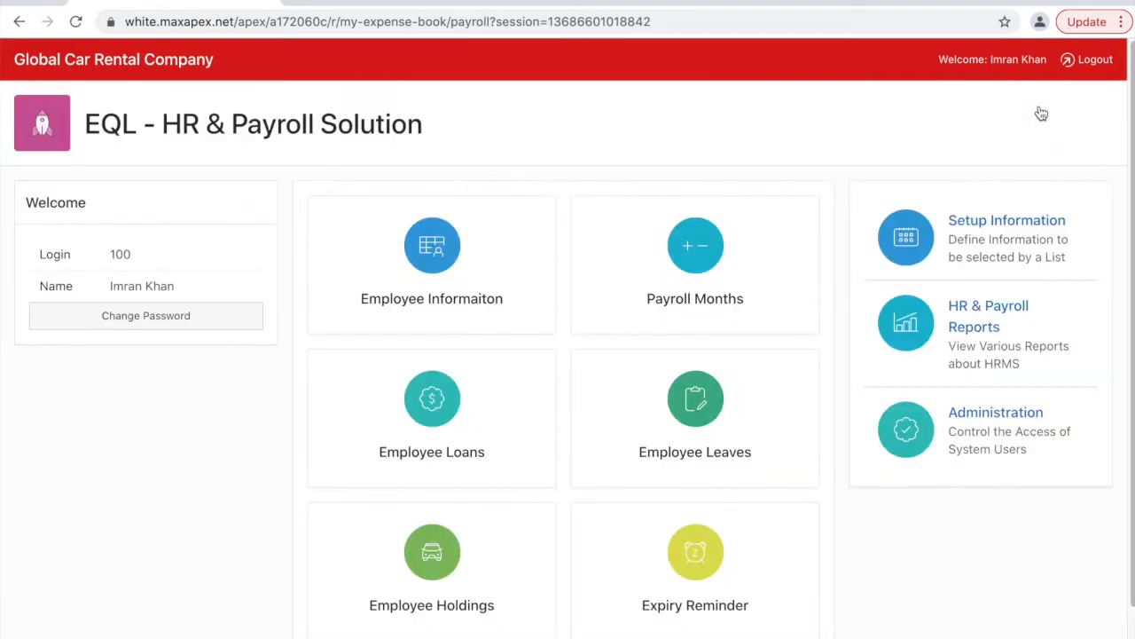
# View the Designations lookup values in the payroll setup information and return to the payroll home page
pyautogui.click(1051, 246)
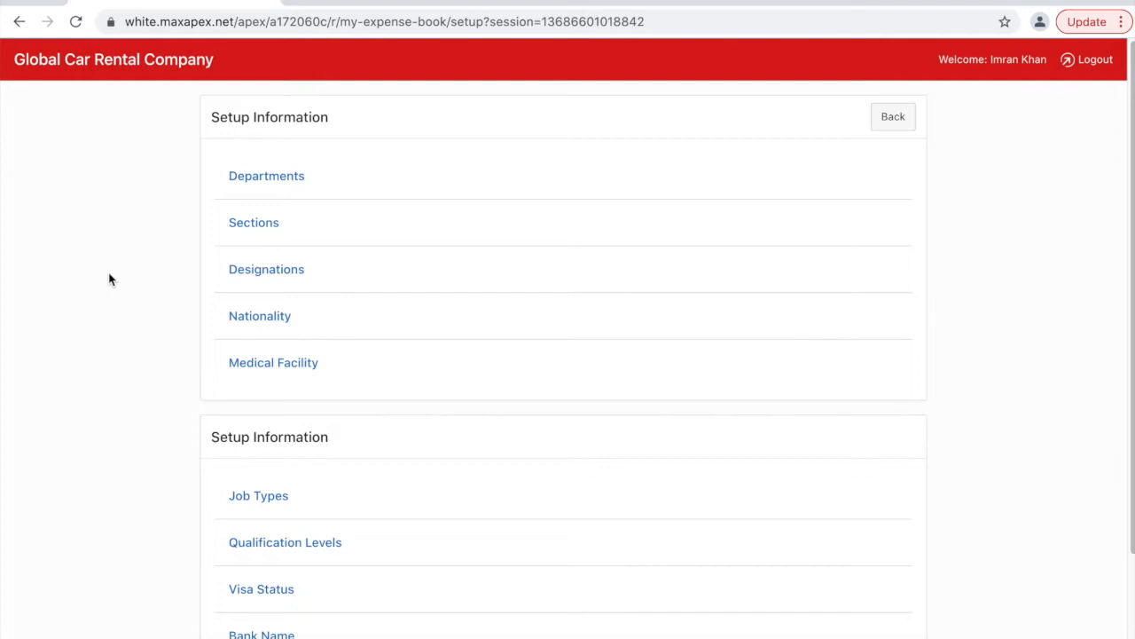
pyautogui.click(269, 281)
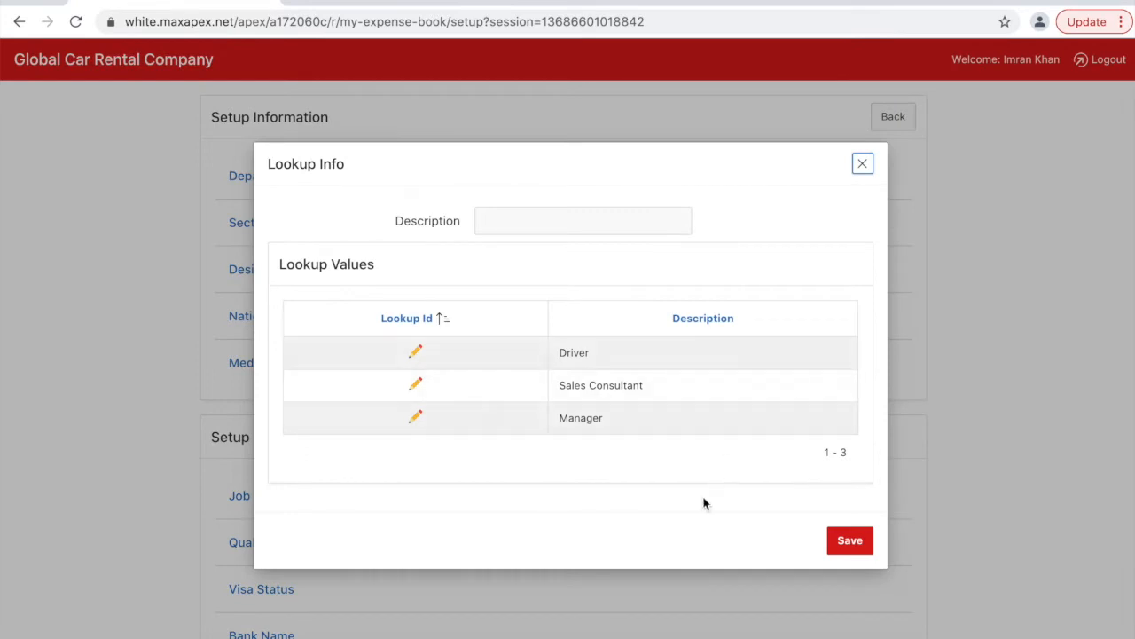
pyautogui.click(863, 165)
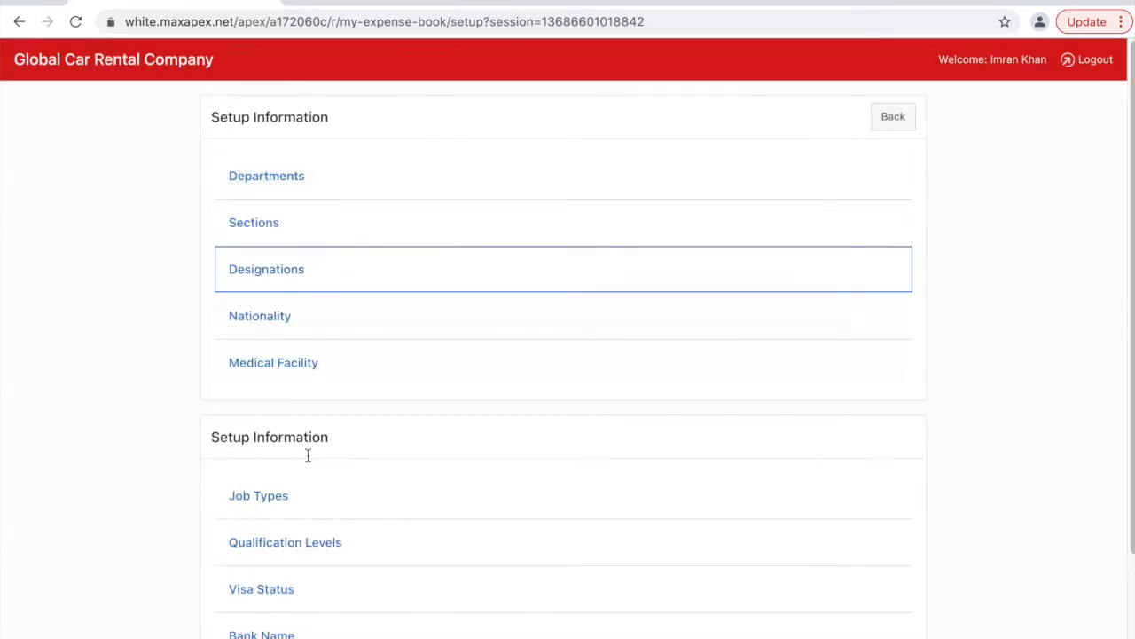
pyautogui.scroll(-3, 314, 479)
pyautogui.scroll(3, 314, 477)
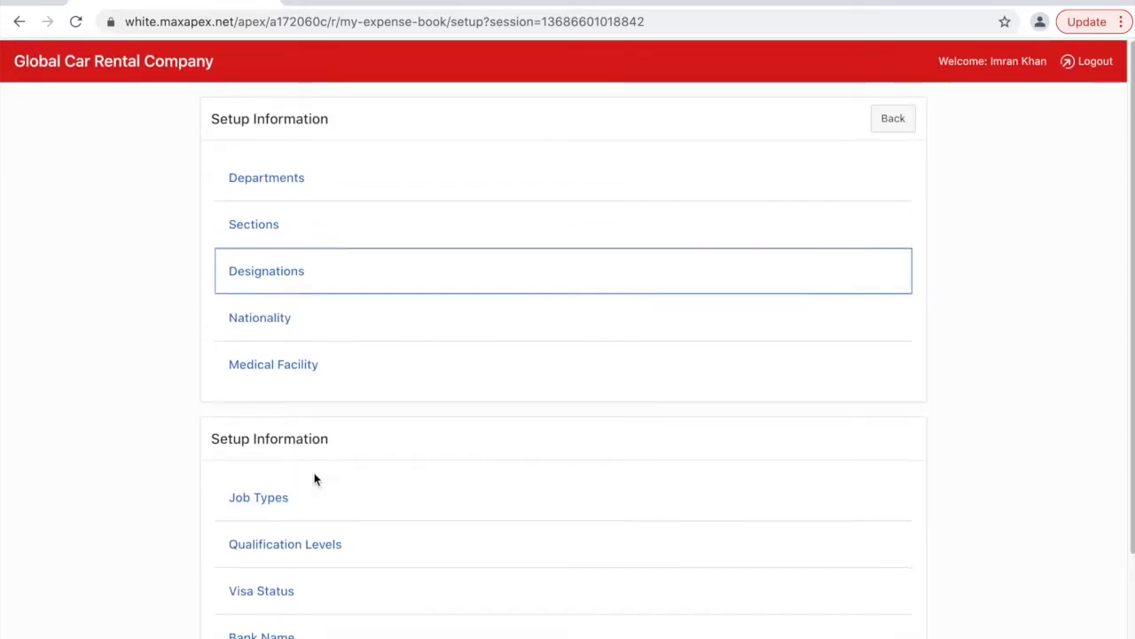
pyautogui.click(891, 118)
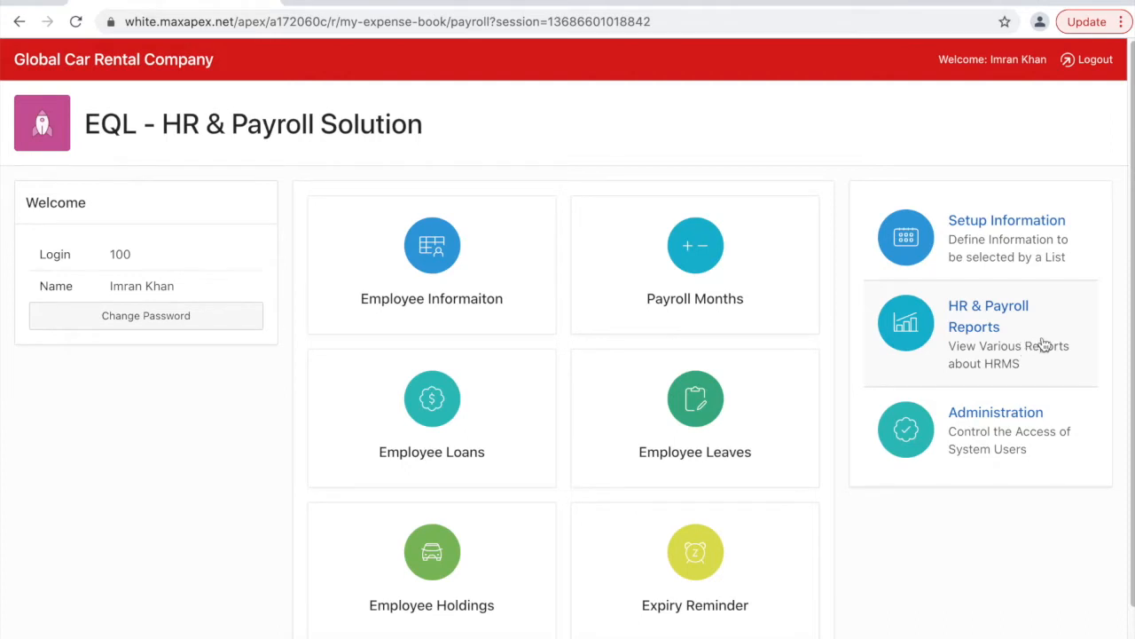
# Open the Employee Main Information report from the HR reports and hide its Account Title column
pyautogui.click(1072, 340)
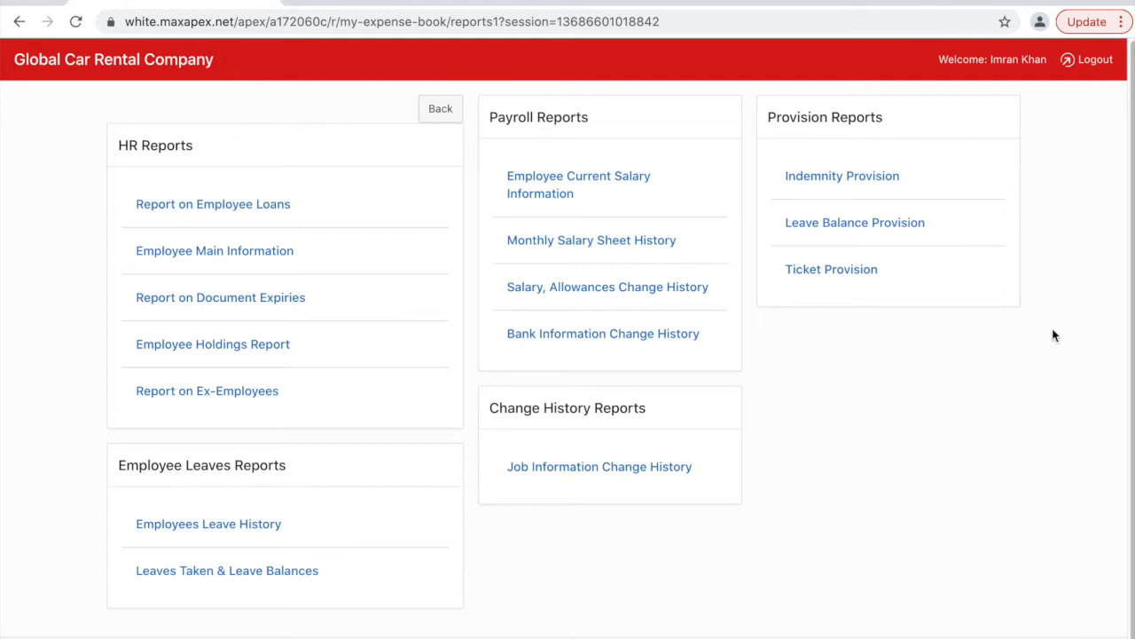
pyautogui.click(289, 263)
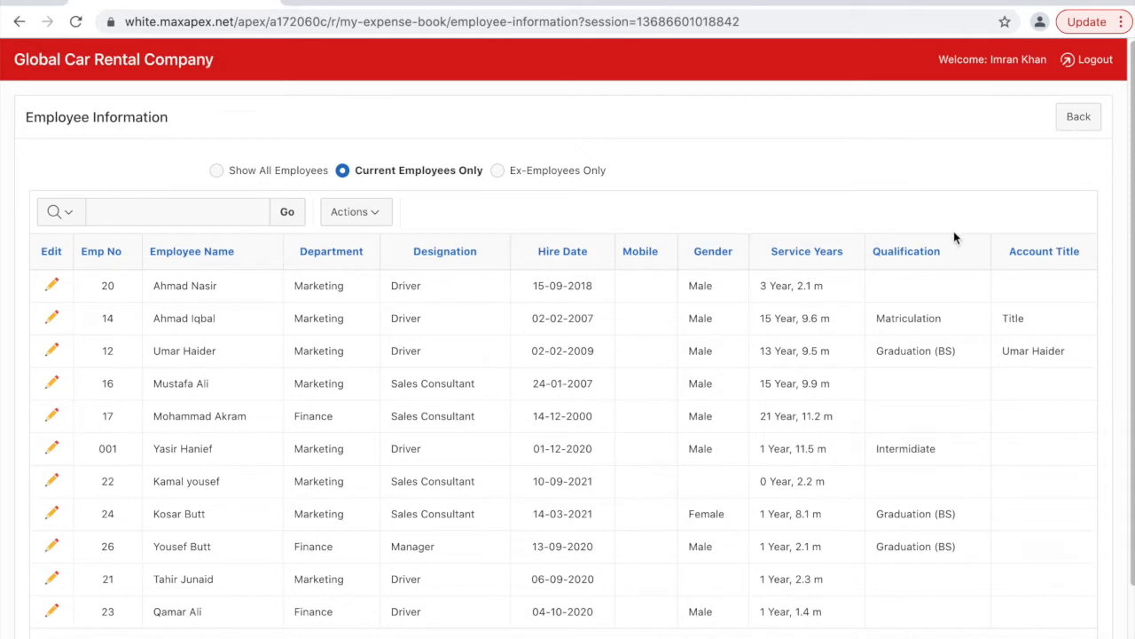
pyautogui.click(1040, 255)
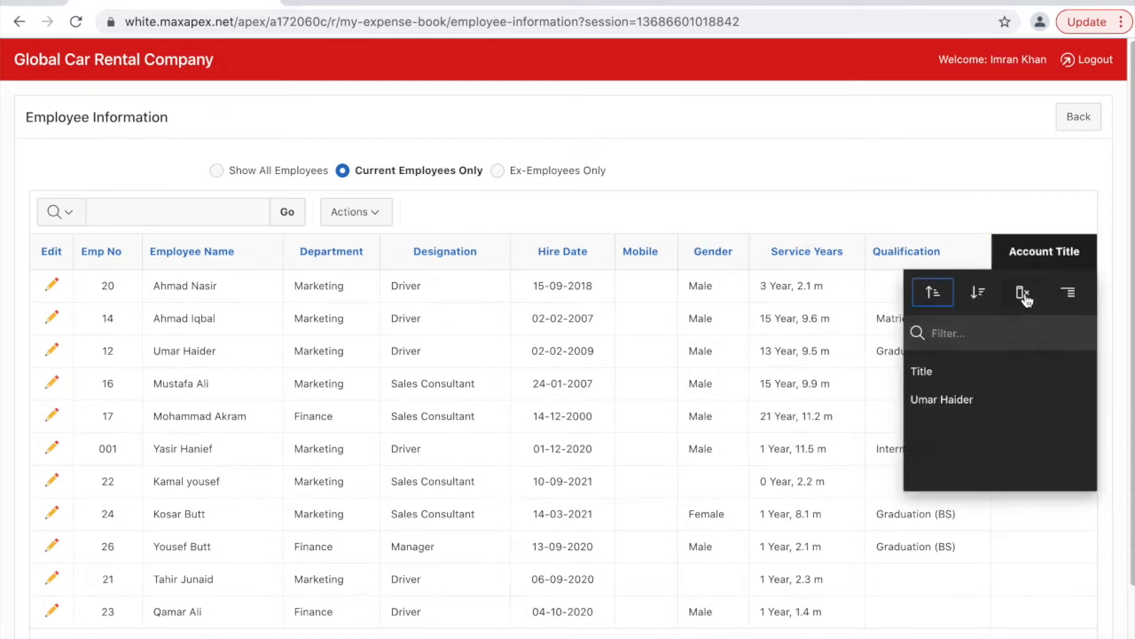
pyautogui.click(1023, 291)
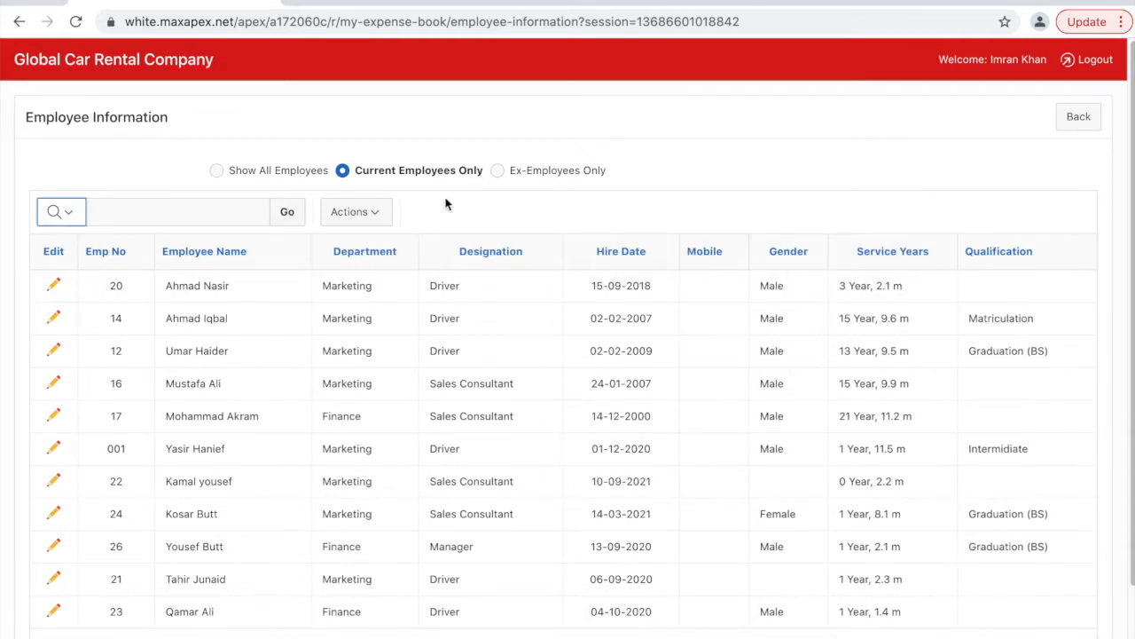
# Switch the report through ex-employees only to all employees, and move the Emp No column after Employee Name
pyautogui.click(572, 174)
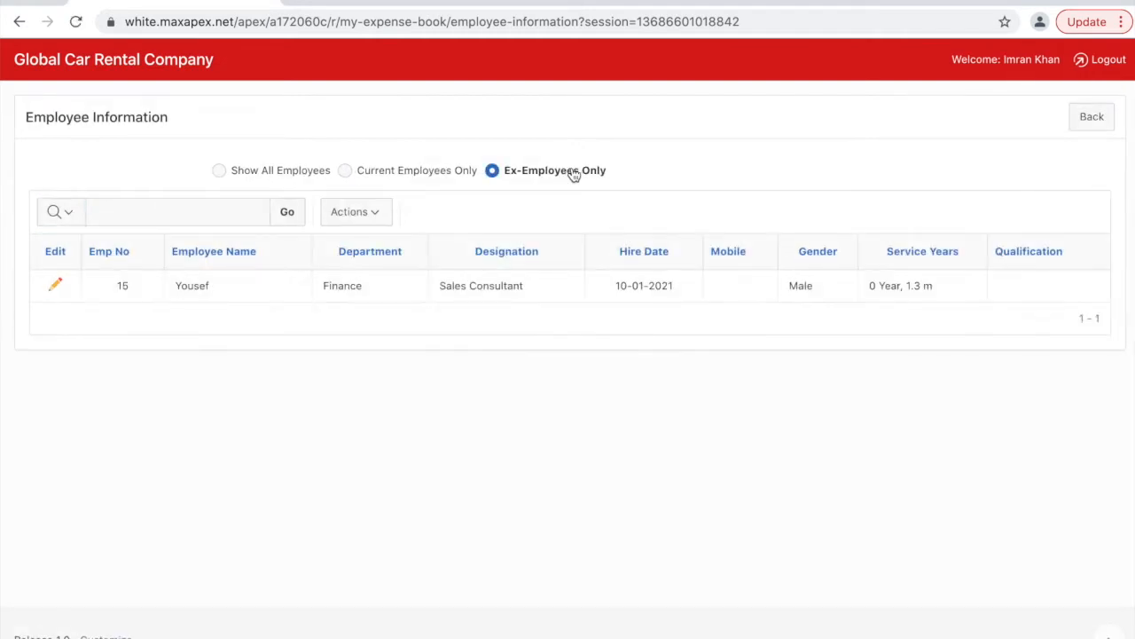
pyautogui.click(272, 175)
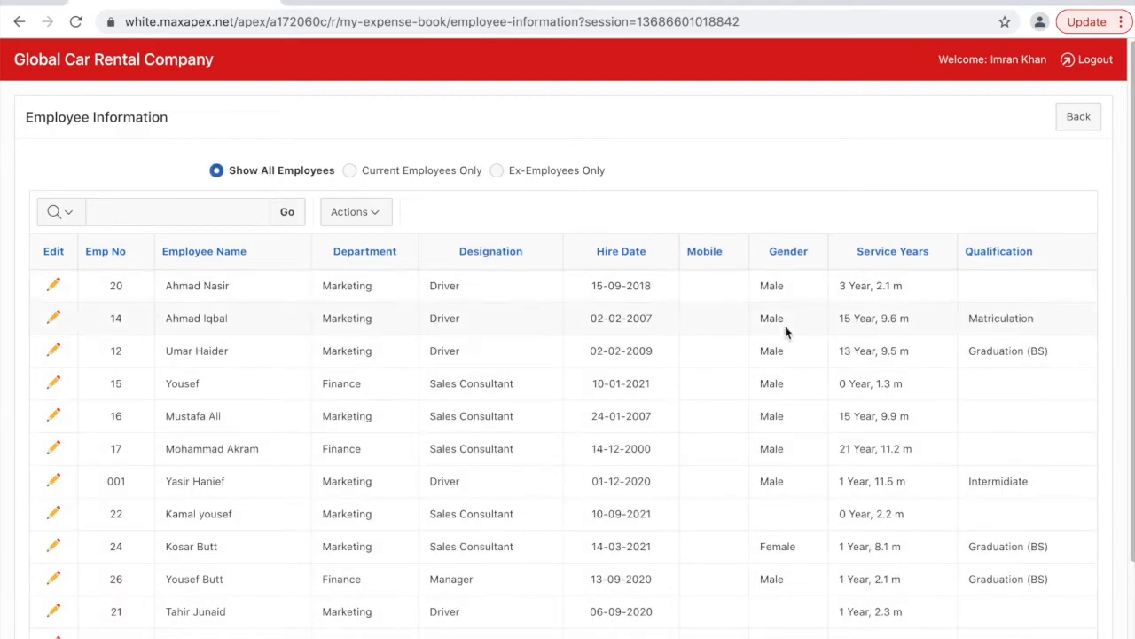
pyautogui.click(384, 217)
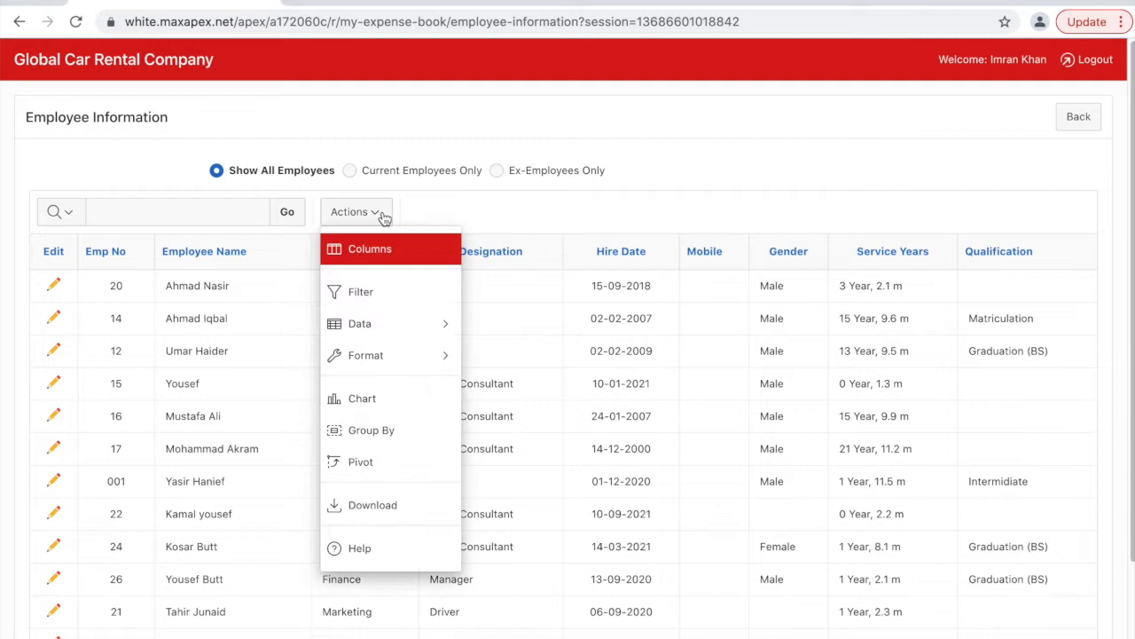
pyautogui.click(423, 253)
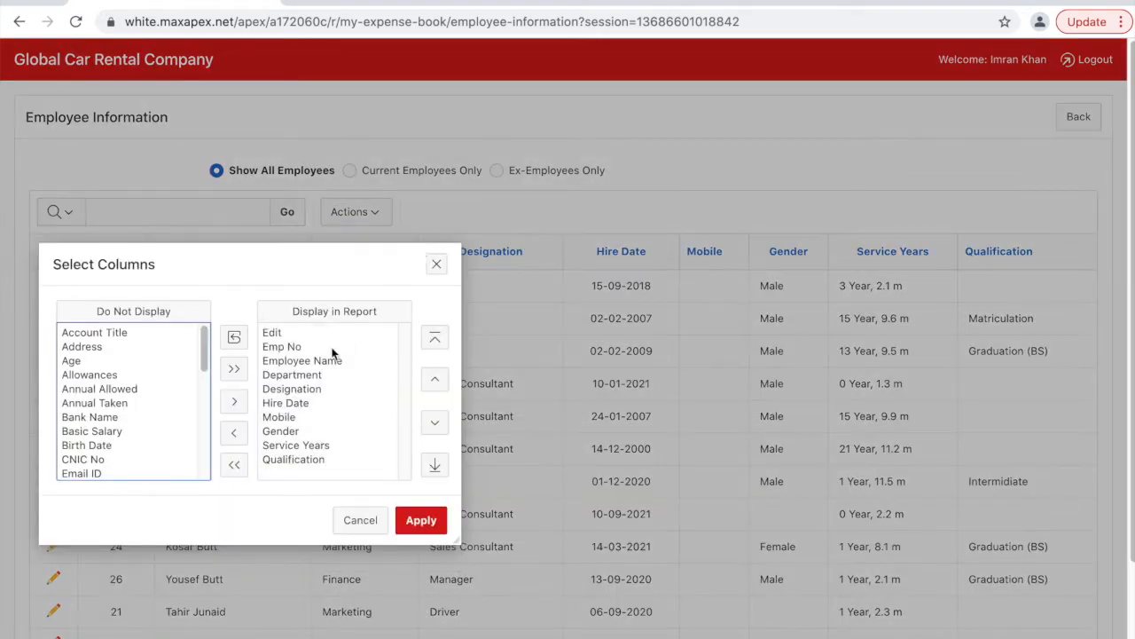
pyautogui.click(284, 346)
pyautogui.click(439, 426)
pyautogui.click(421, 519)
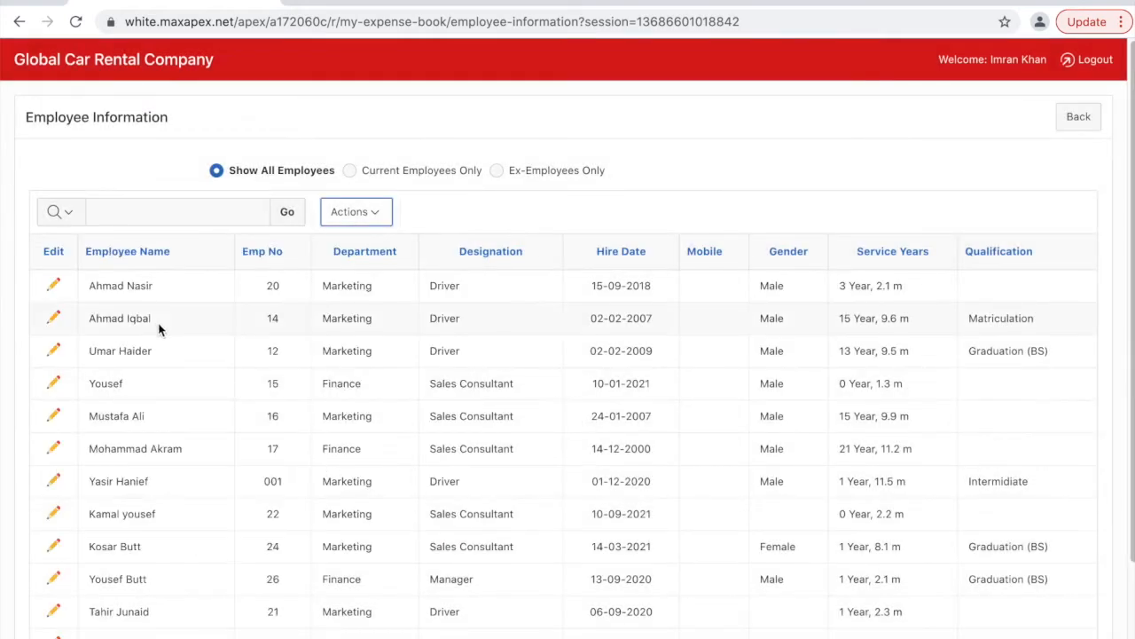
# Add the Email ID and Age columns to the employee report and sort it by Gender in descending order
pyautogui.click(375, 211)
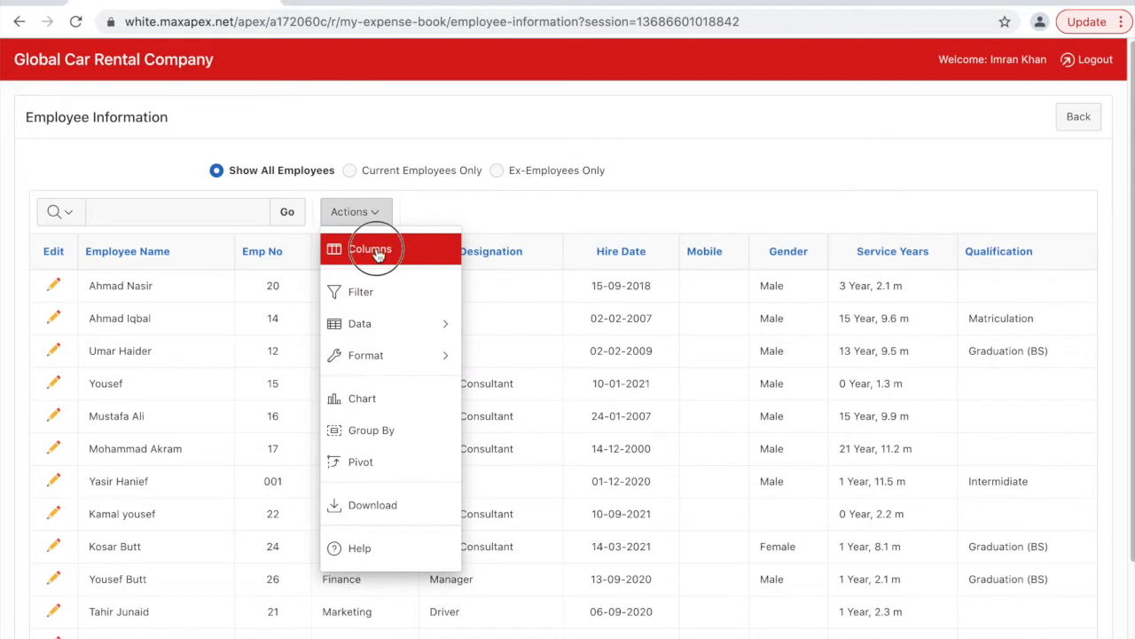
pyautogui.click(376, 249)
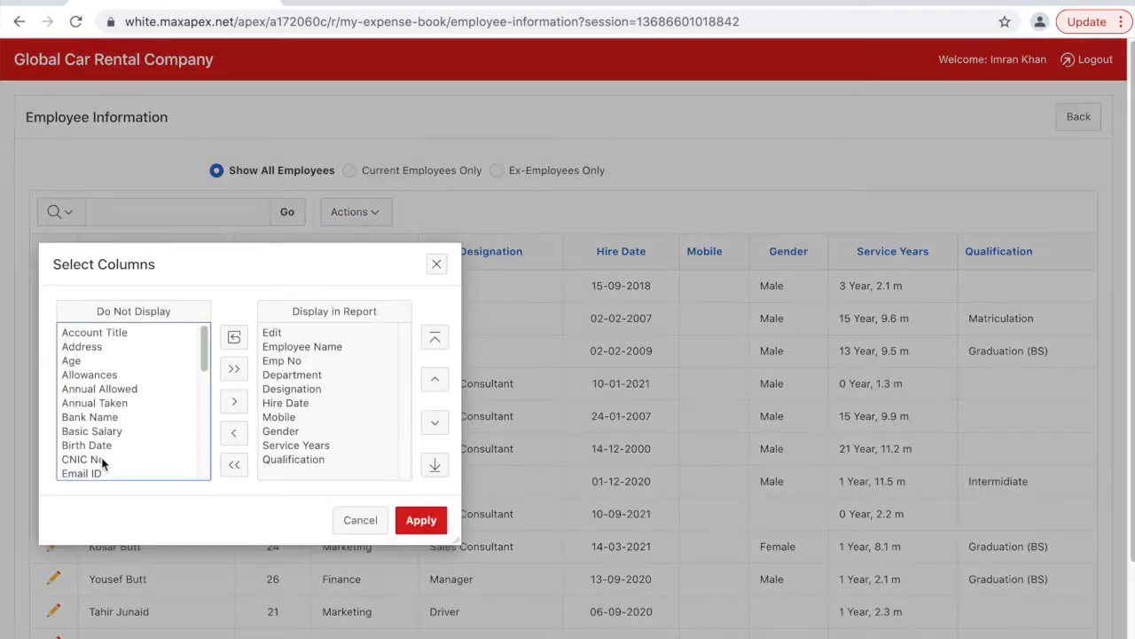
pyautogui.doubleClick(74, 473)
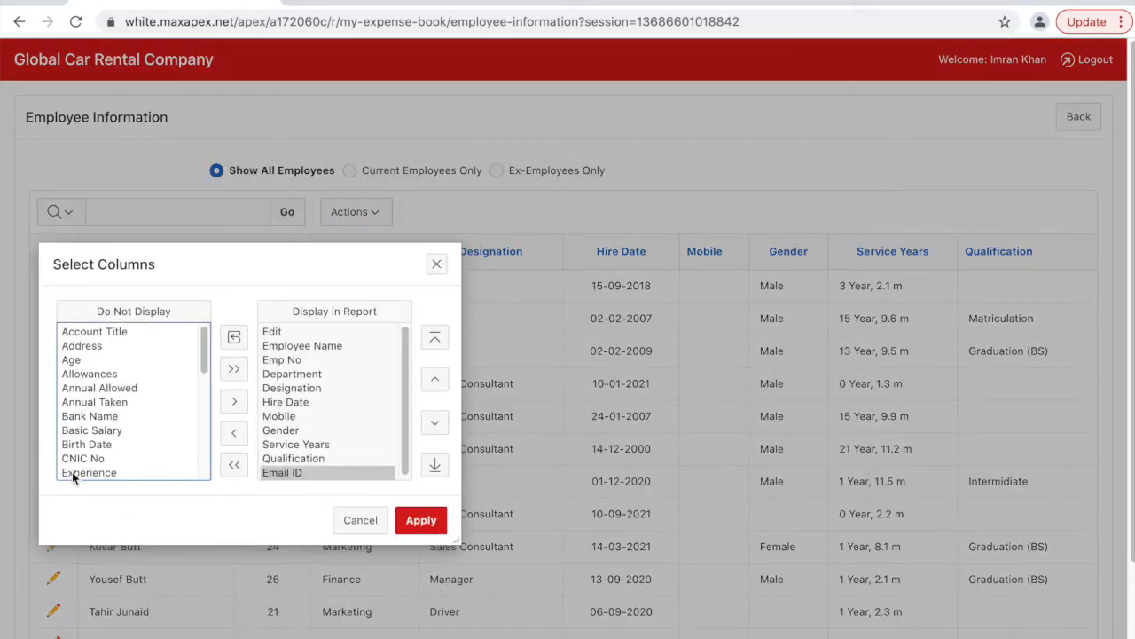
pyautogui.doubleClick(69, 360)
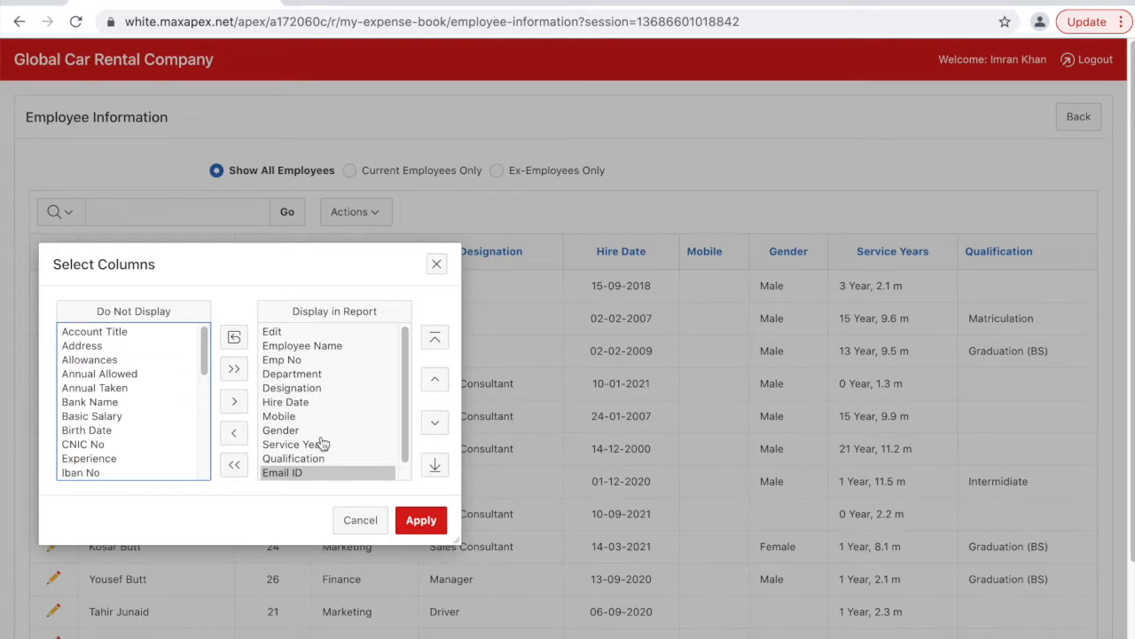
pyautogui.click(419, 520)
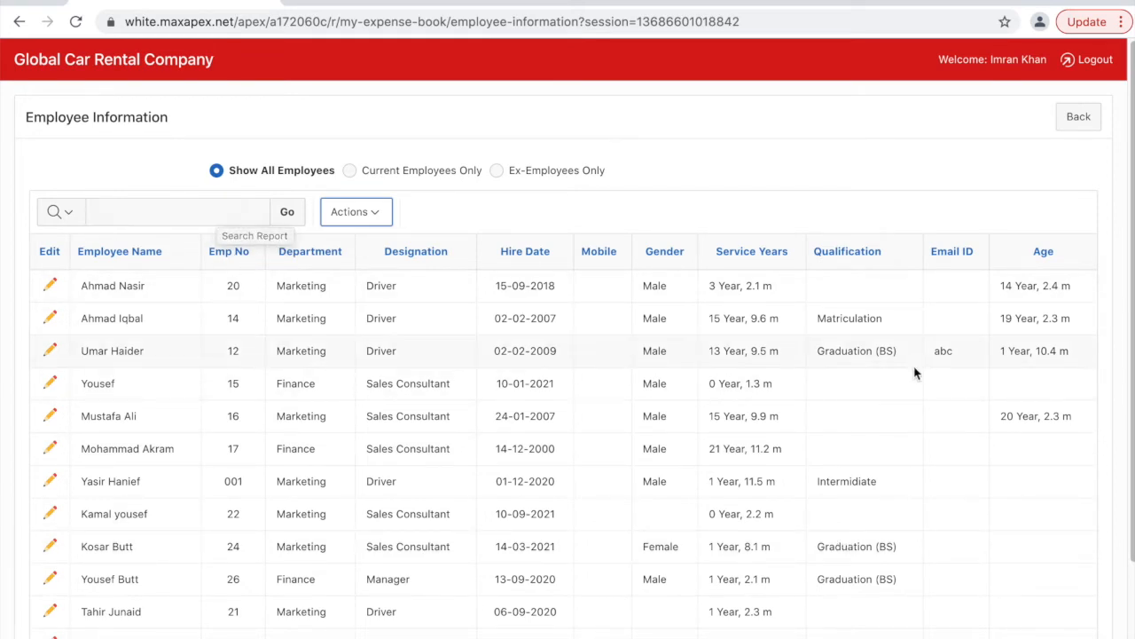
pyautogui.click(676, 252)
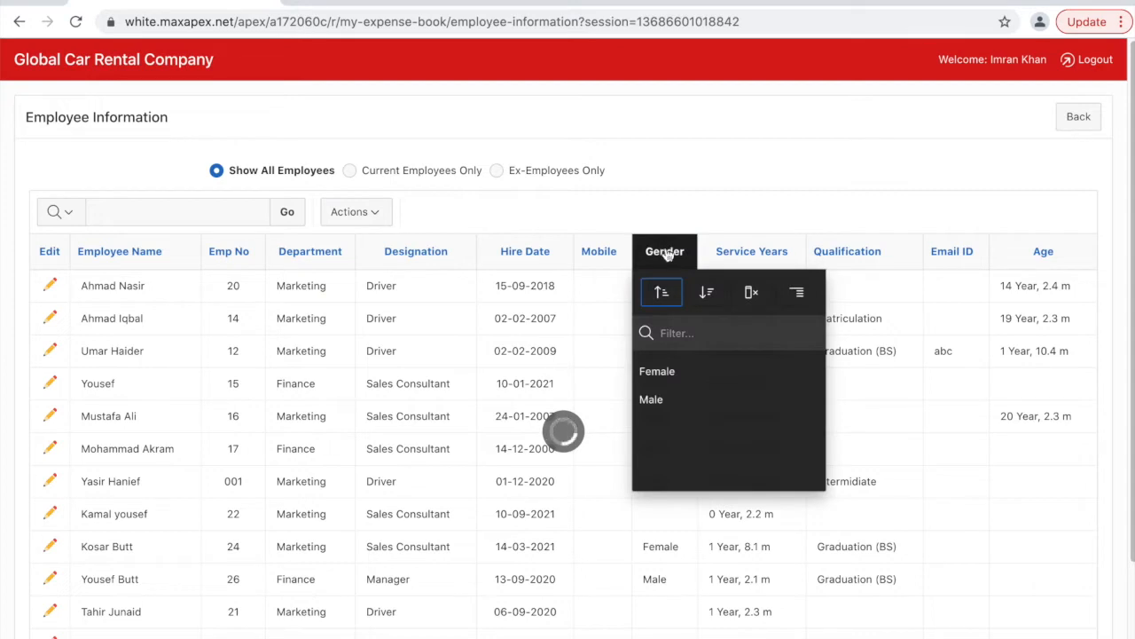
pyautogui.click(707, 292)
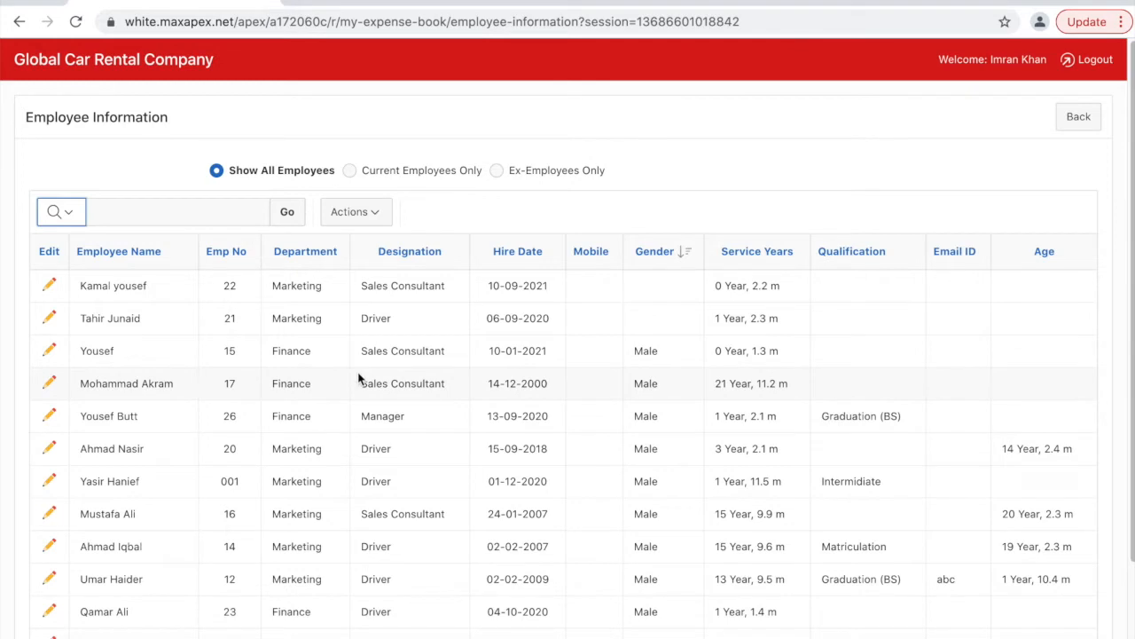
# Filter the employee report to the Marketing department and Driver designation, and remove both filters
pyautogui.click(304, 252)
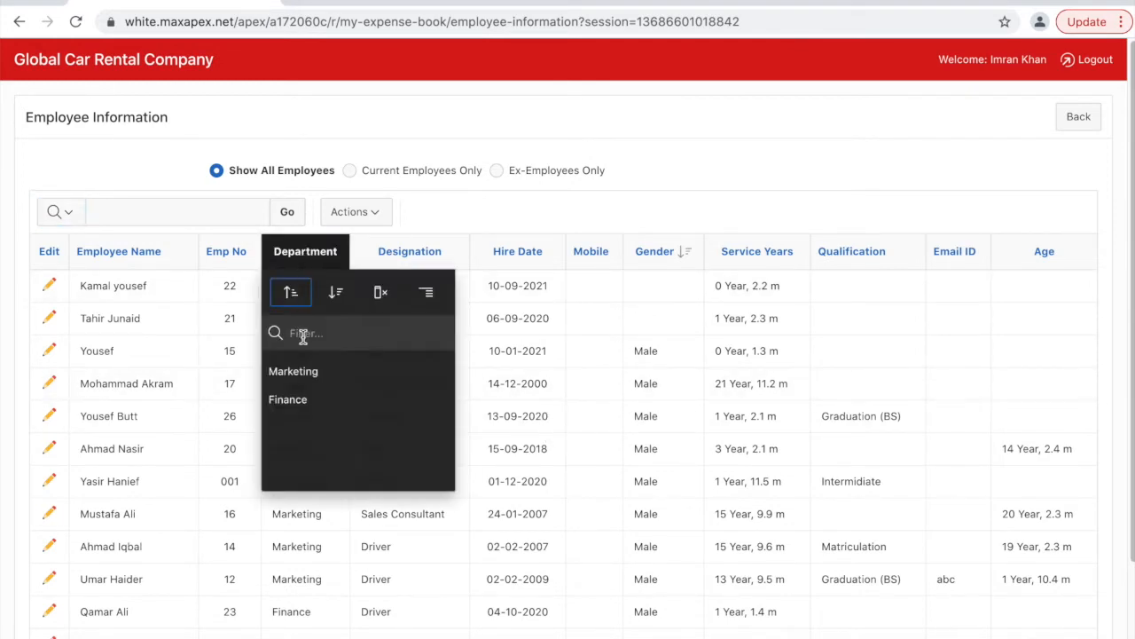
pyautogui.click(300, 379)
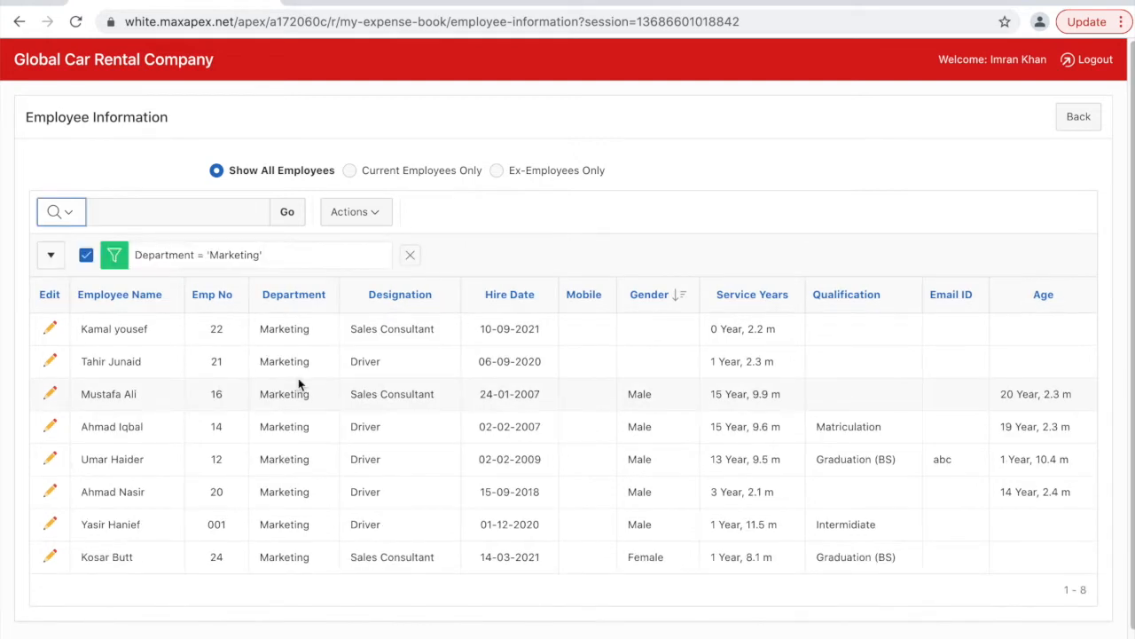
pyautogui.click(408, 297)
pyautogui.click(370, 420)
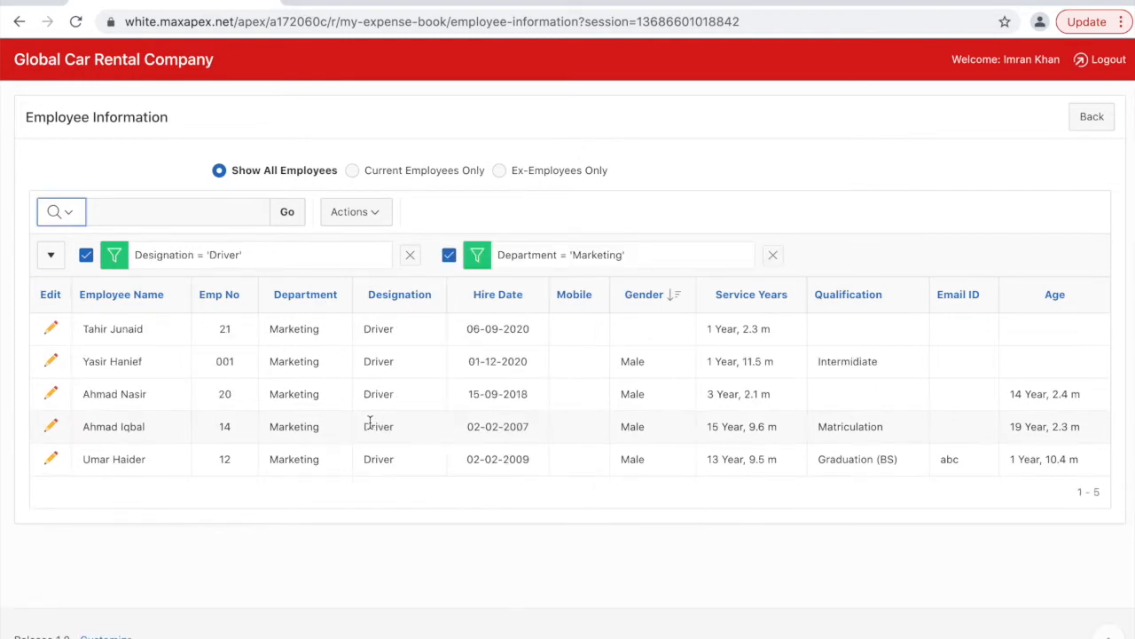
pyautogui.click(409, 257)
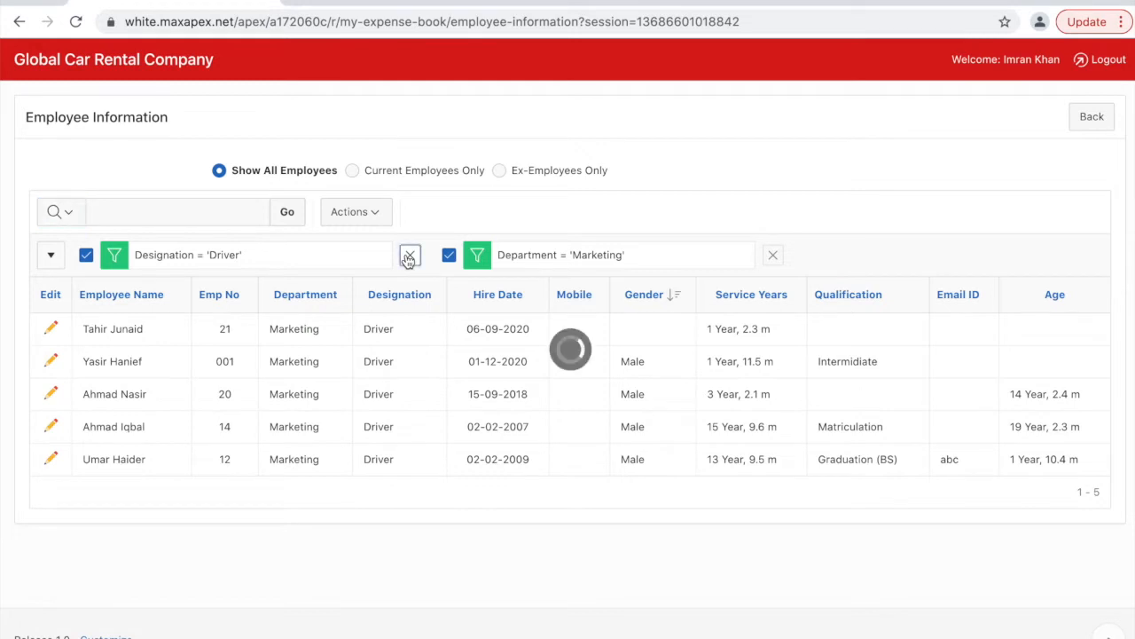
pyautogui.click(409, 256)
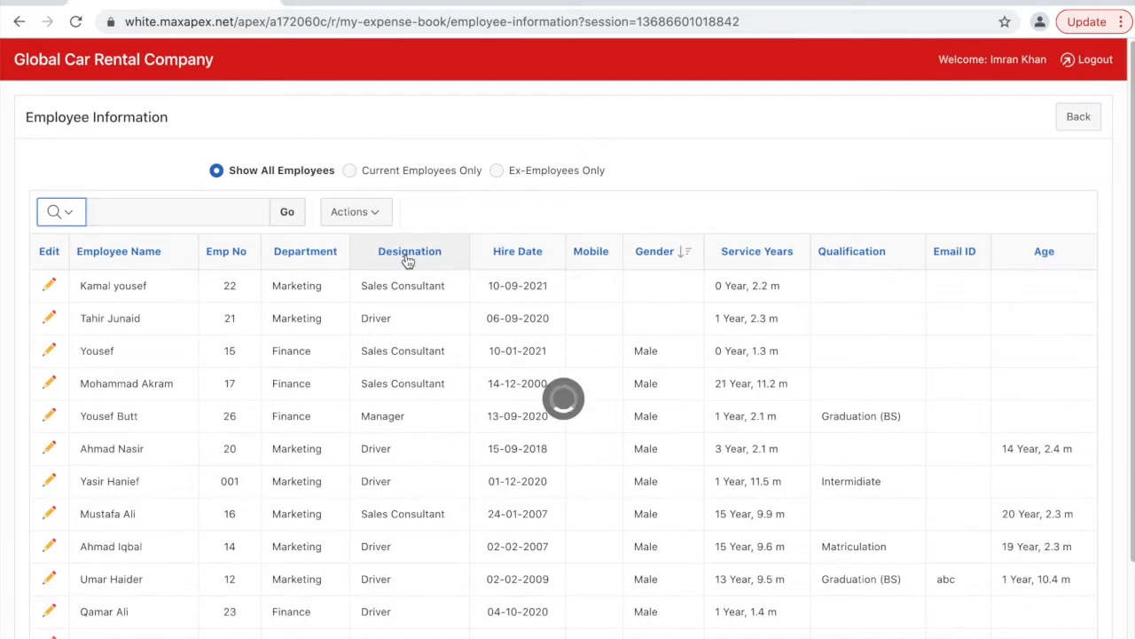
# Open the record of the Marketing driver with the Graduation (BS) qualification and examine the salary, bank and job information
pyautogui.scroll(-2, 618, 497)
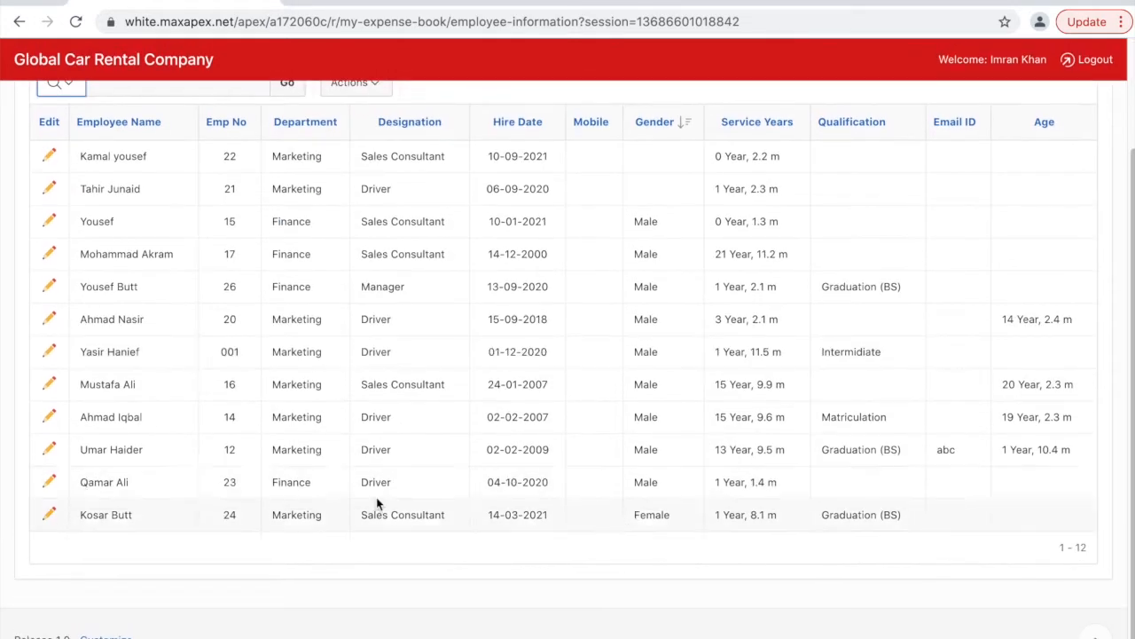
pyautogui.click(49, 450)
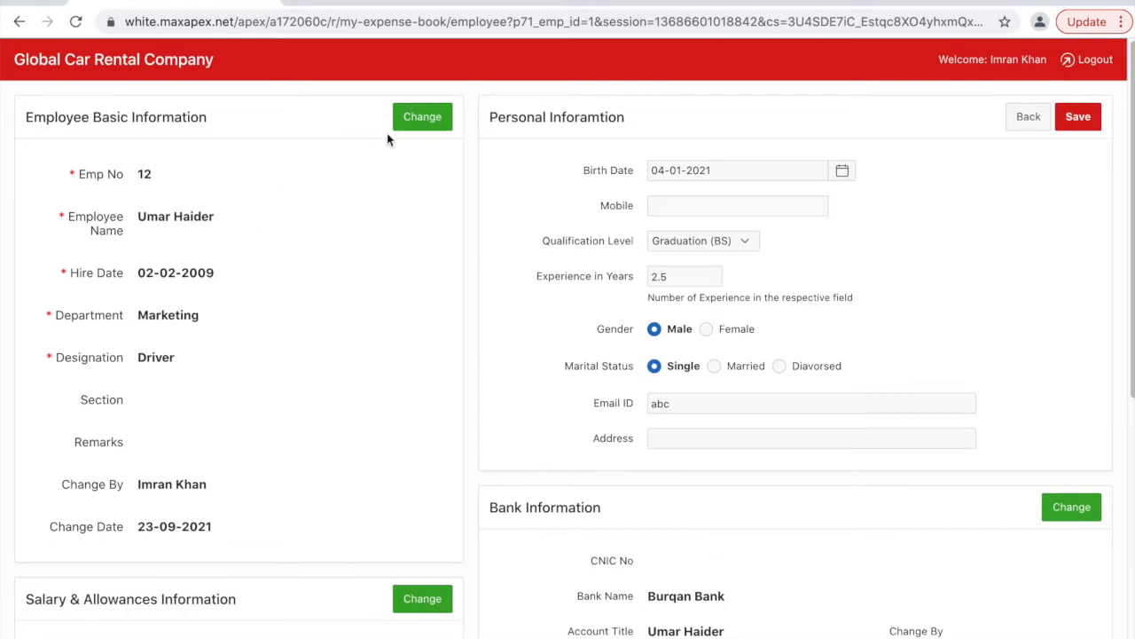
pyautogui.scroll(-1, 697, 473)
pyautogui.scroll(-3, 697, 474)
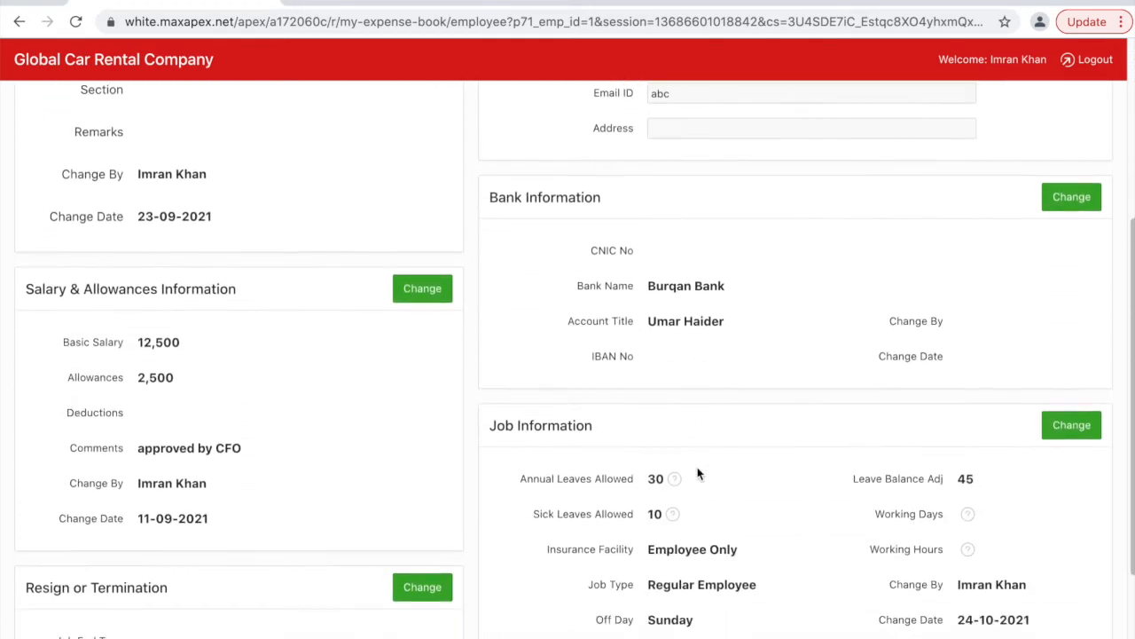
pyautogui.scroll(-2, 661, 568)
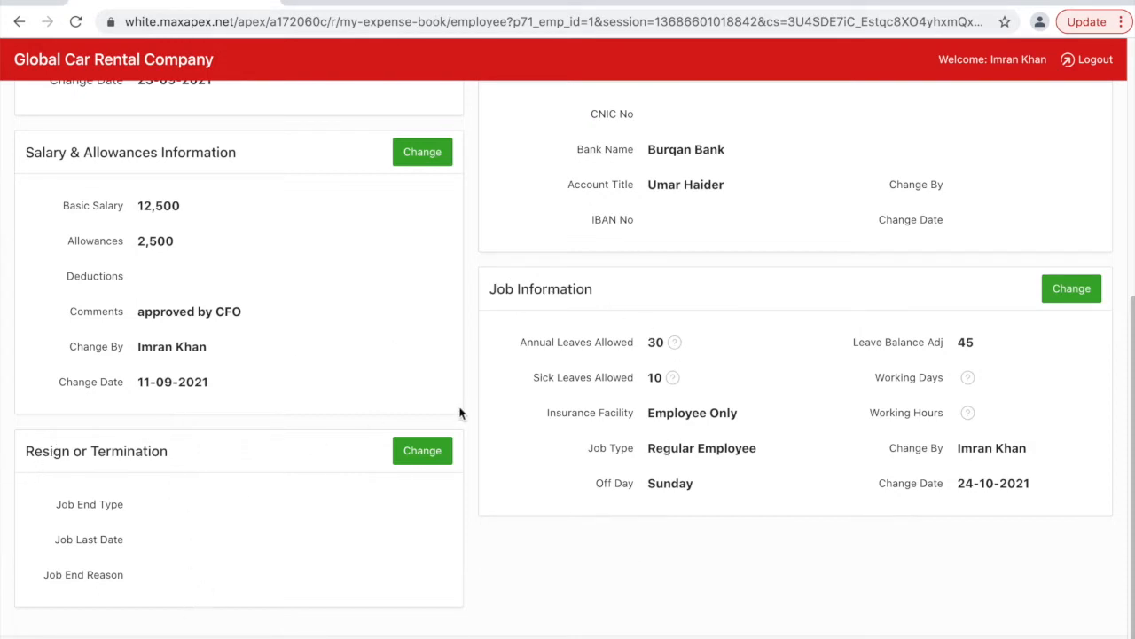
pyautogui.moveTo(647, 412); pyautogui.dragTo(744, 410)
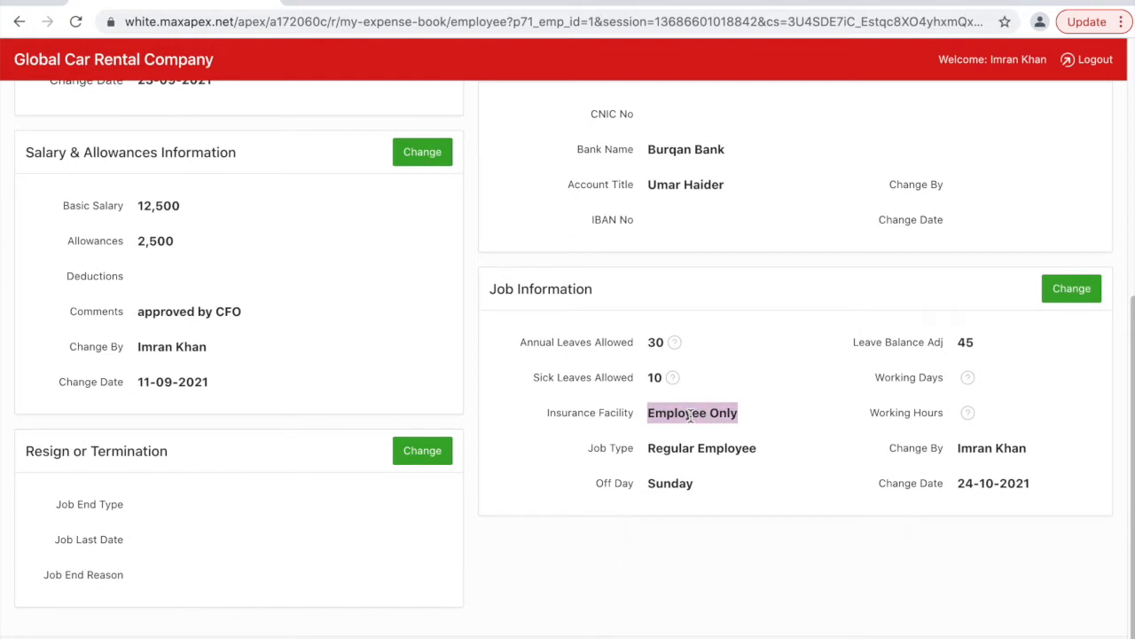
pyautogui.tripleClick(976, 448)
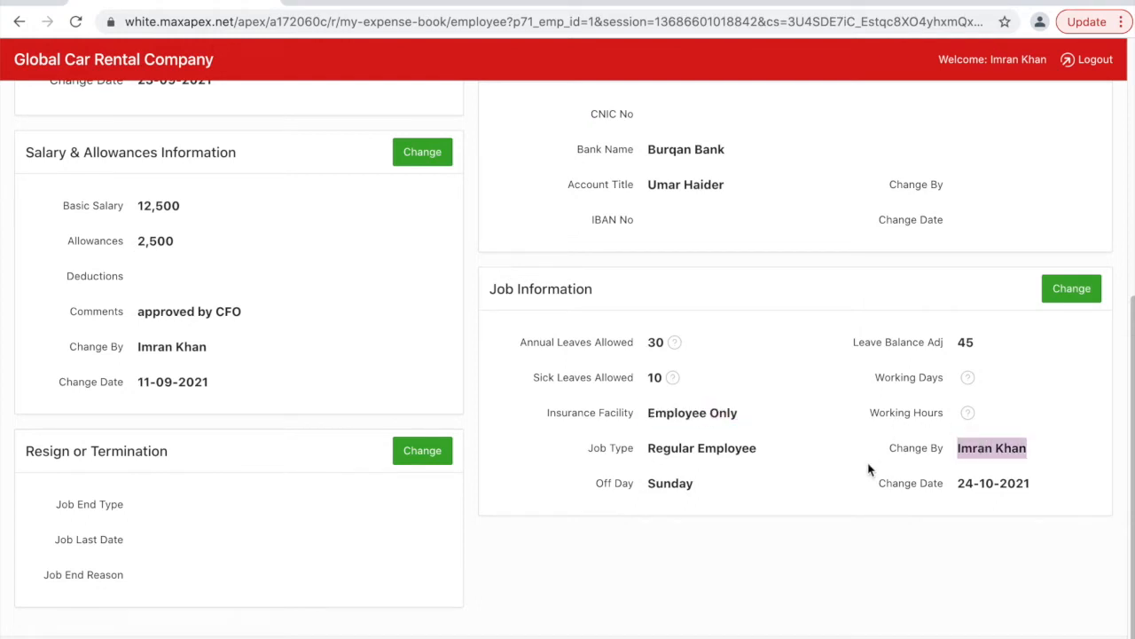
# Add the extra surname to the account title in the employee's bank information, keeping Burqan Bank, and save the change
pyautogui.scroll(3, 818, 362)
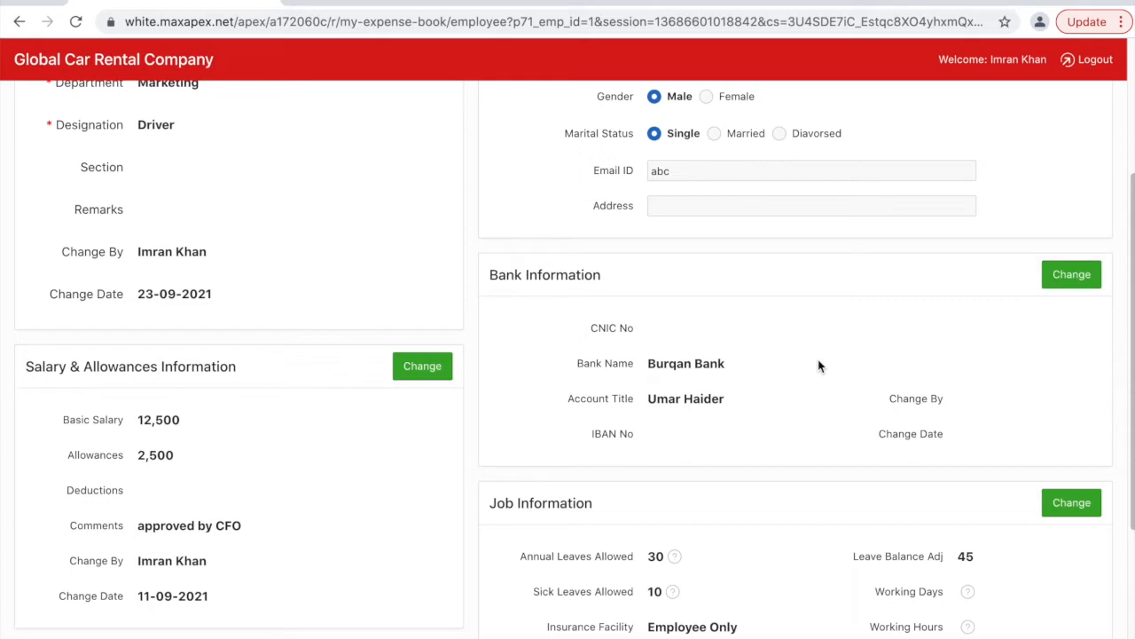
pyautogui.click(1072, 275)
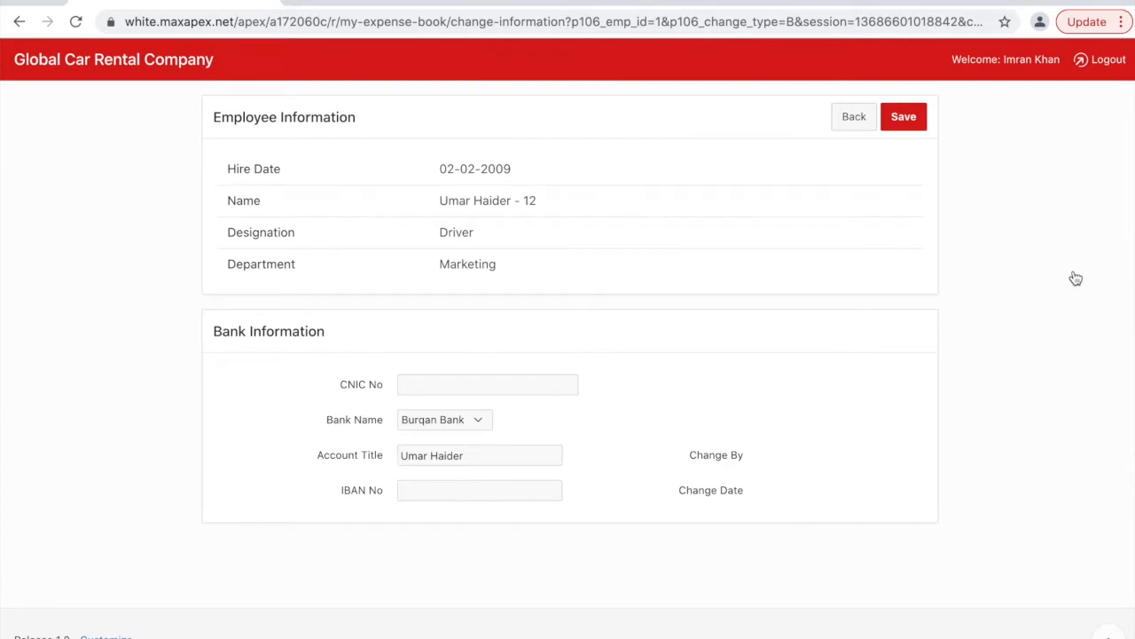
pyautogui.click(437, 421)
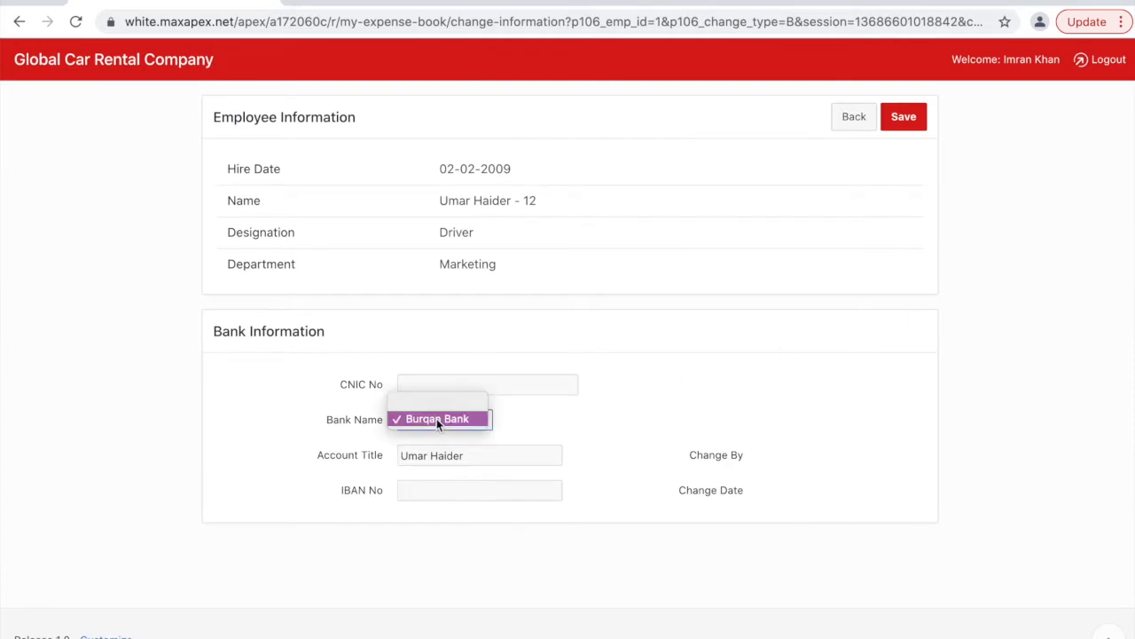
pyautogui.click(495, 453)
pyautogui.click(495, 454)
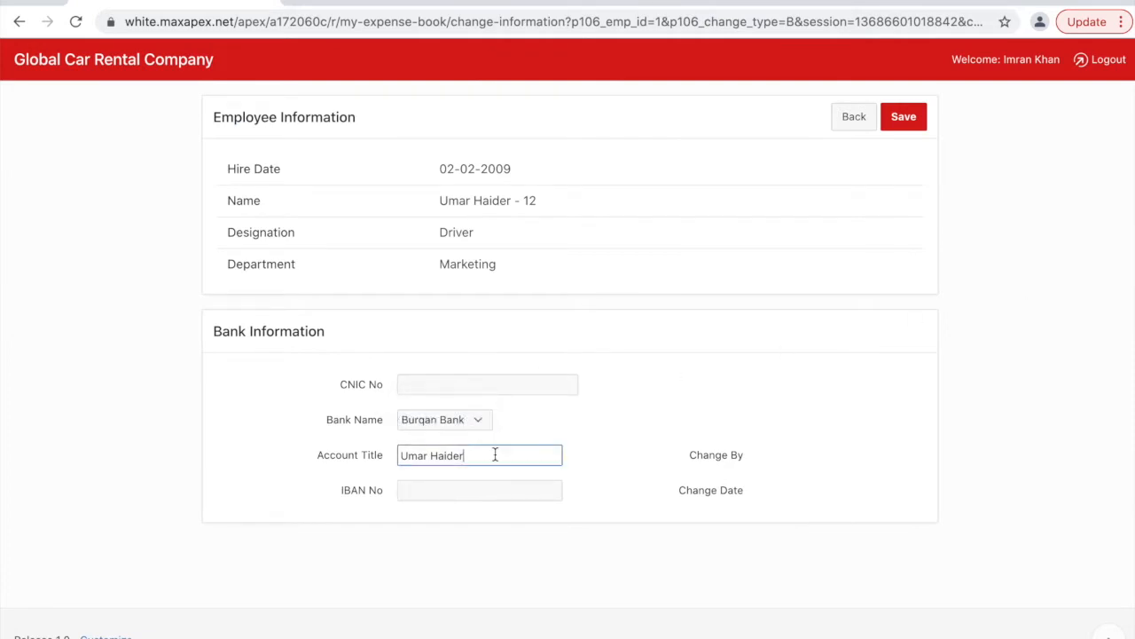
pyautogui.write('Ali')
pyautogui.click(914, 118)
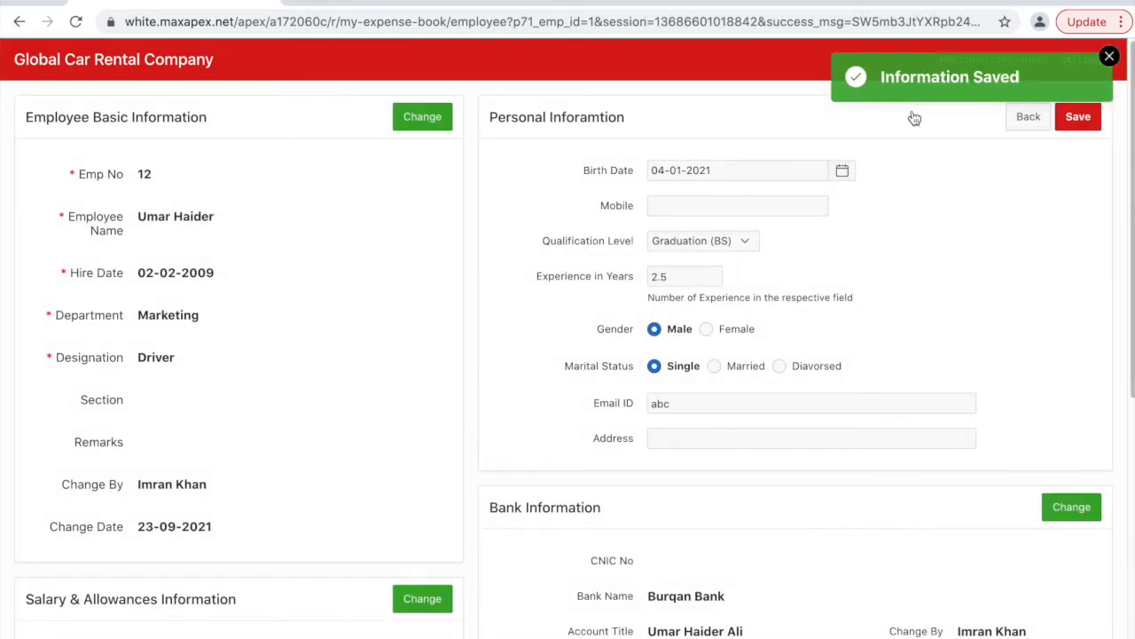
# Review the saved bank and job information in the employee record, and return to the HR & Payroll home page
pyautogui.scroll(-3, 760, 571)
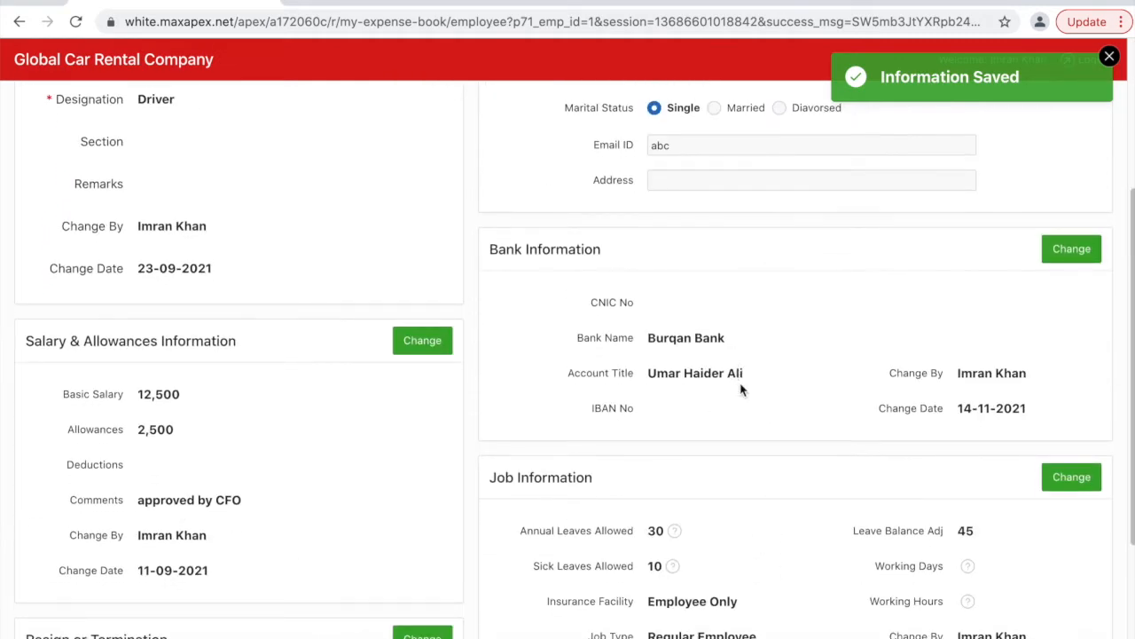
pyautogui.scroll(-1, 798, 578)
pyautogui.scroll(1, 798, 579)
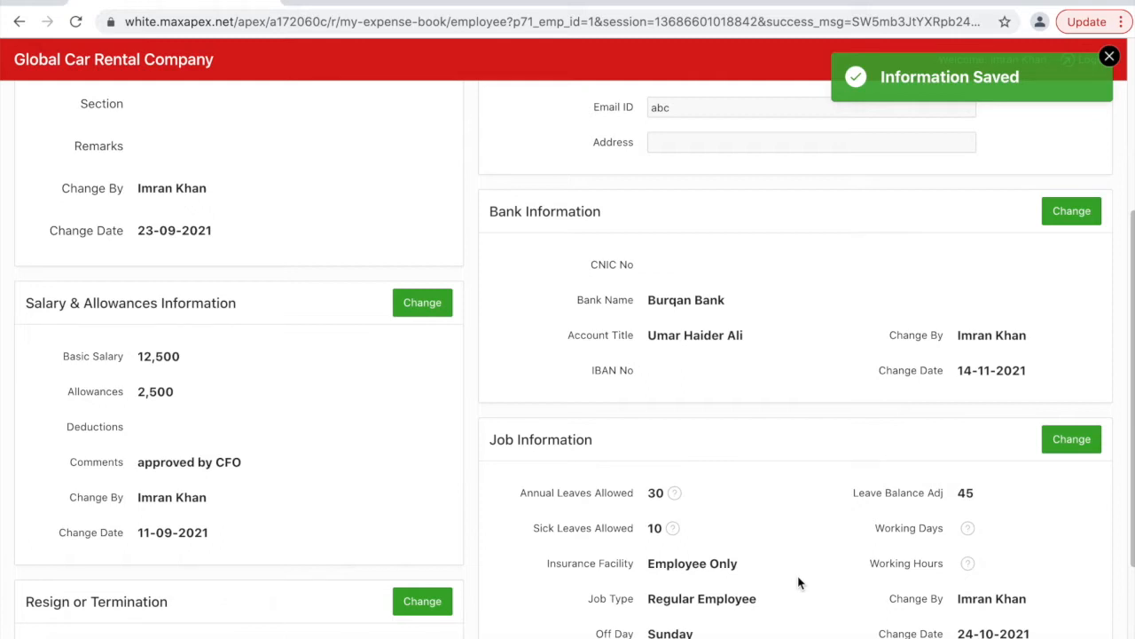
pyautogui.scroll(-3, 867, 560)
pyautogui.scroll(10, 867, 562)
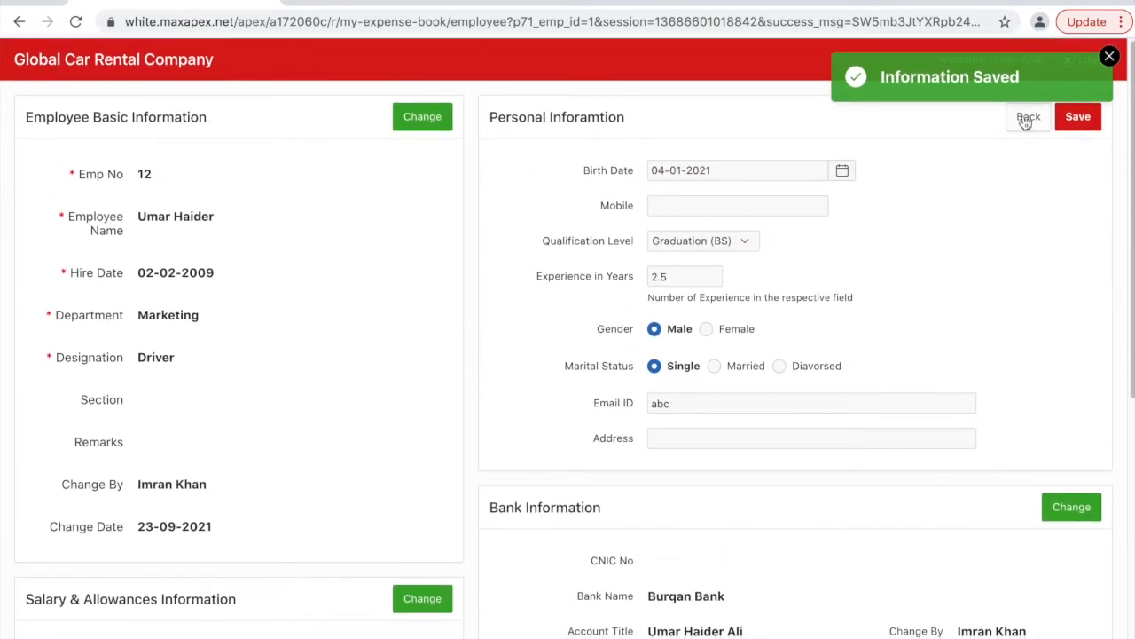
pyautogui.click(1027, 118)
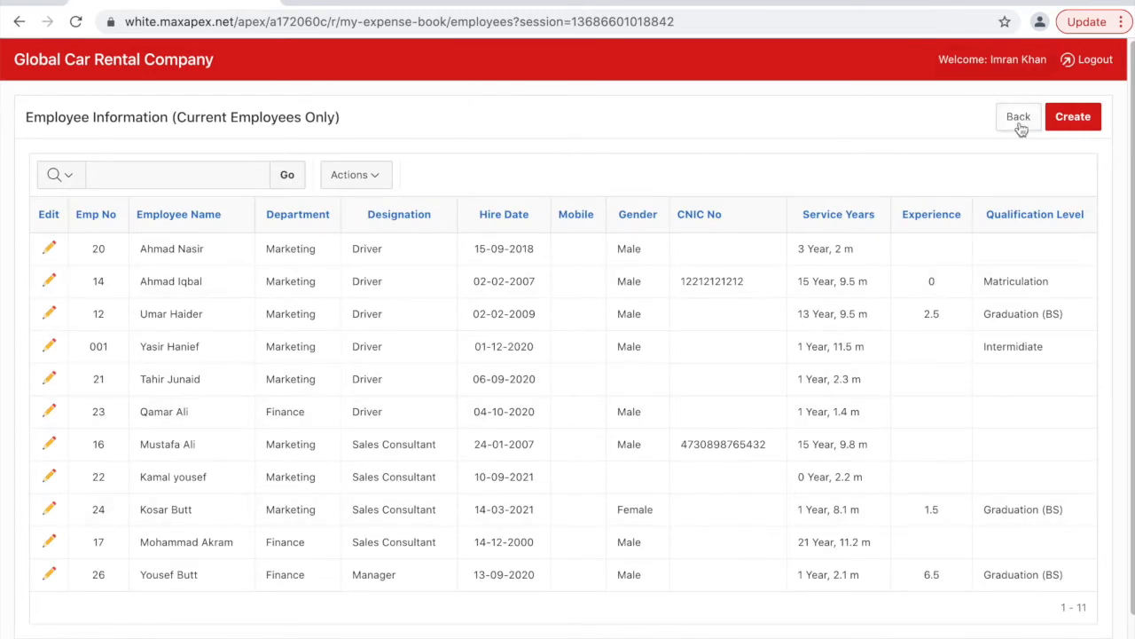
pyautogui.click(1020, 124)
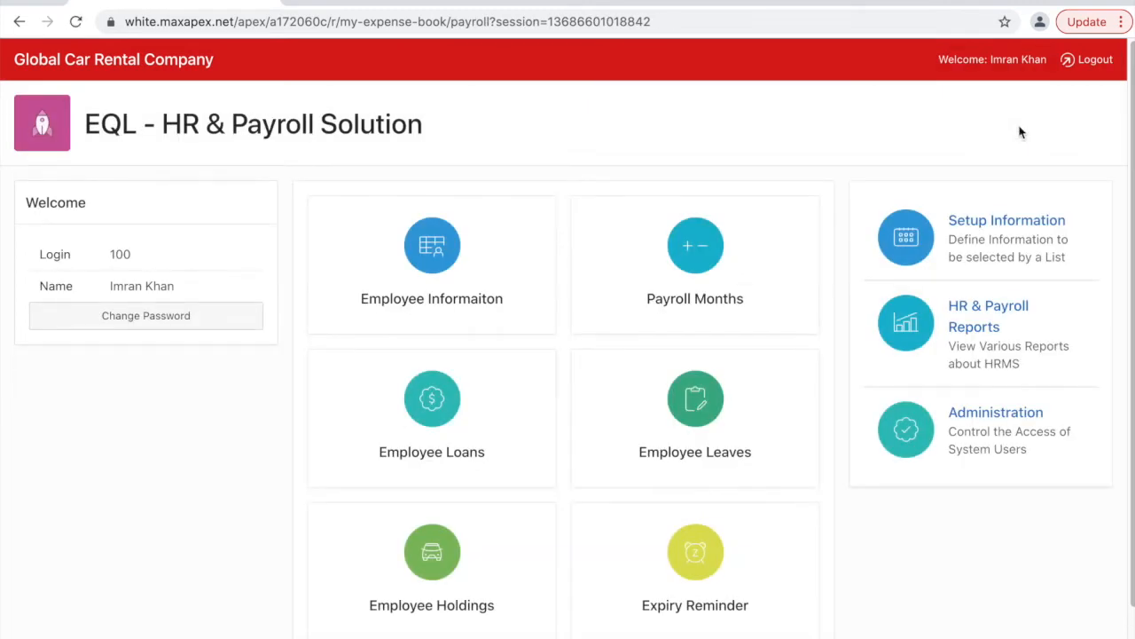
# Open the 01-09-2021 to 30-09-2021 payroll month and examine its new hirings, leaving employees, loans to deduct and empty joining dates
pyautogui.click(781, 304)
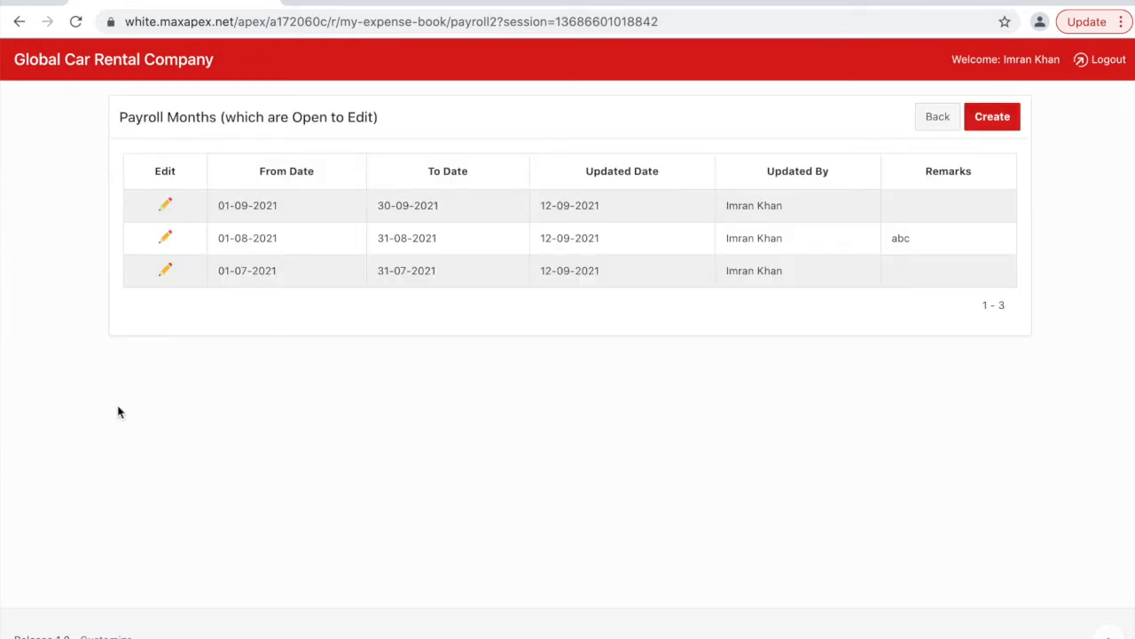
pyautogui.click(167, 207)
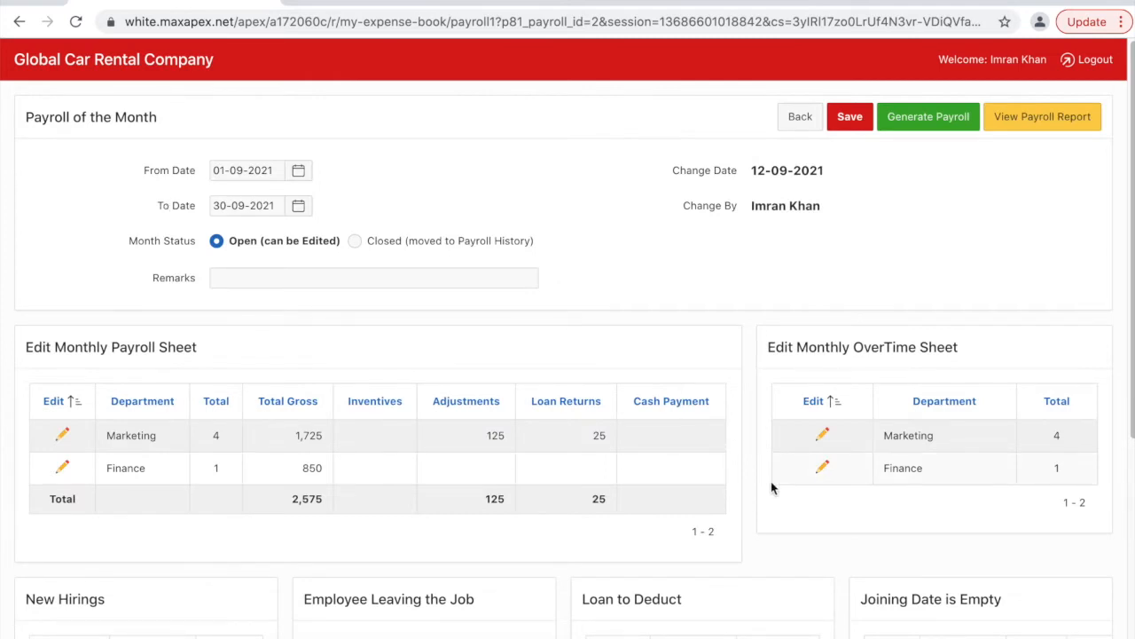
pyautogui.scroll(-4, 771, 481)
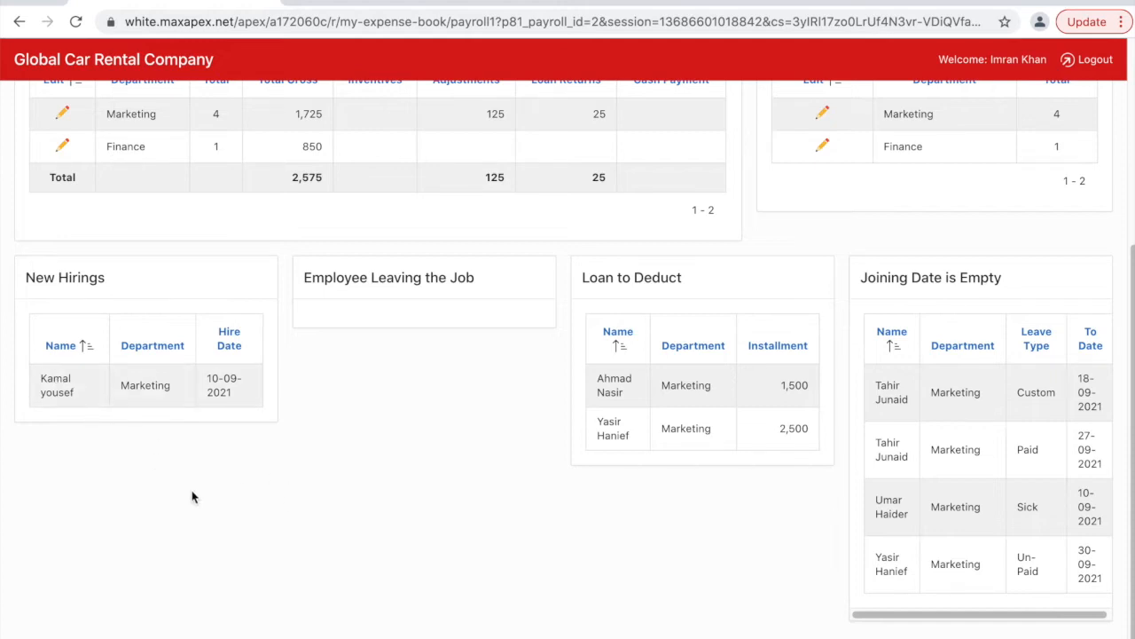
pyautogui.tripleClick(334, 273)
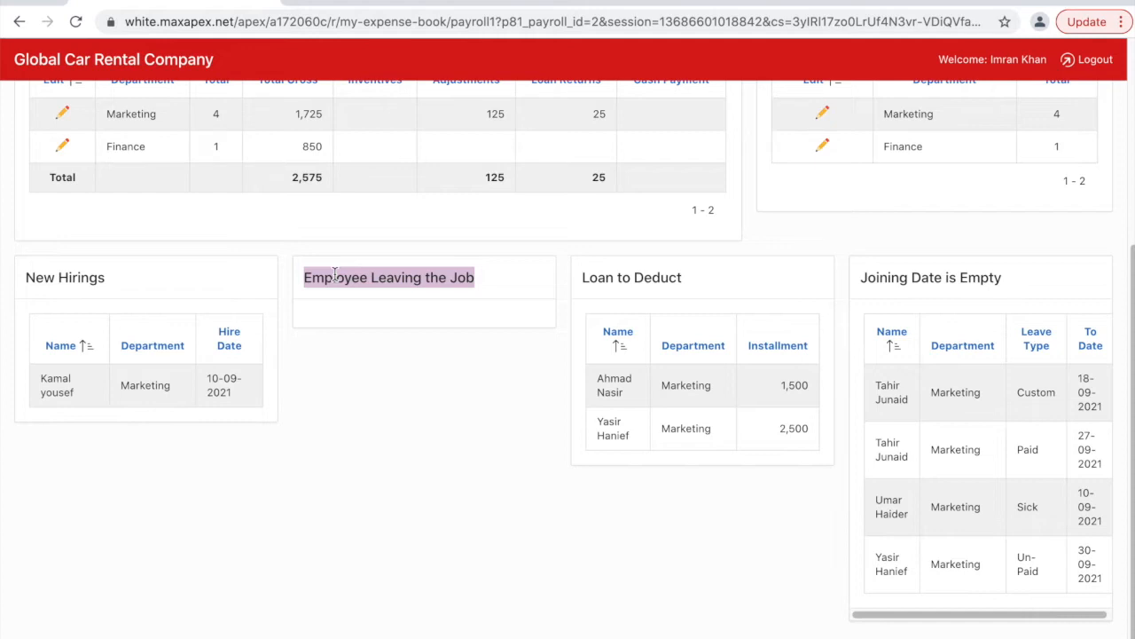
pyautogui.tripleClick(595, 277)
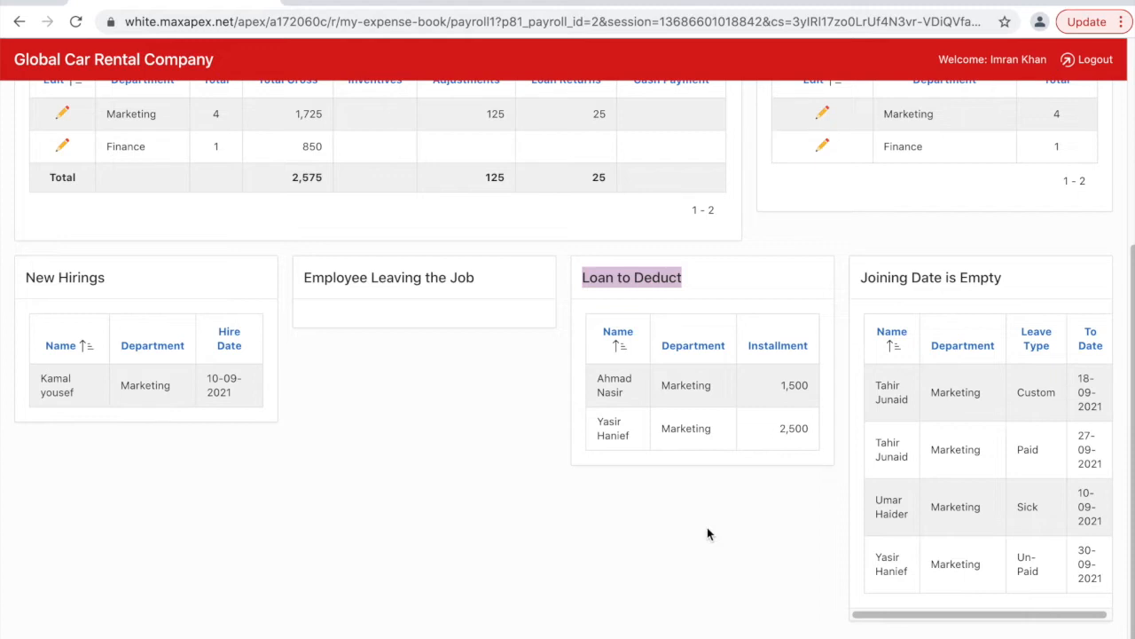
pyautogui.tripleClick(887, 277)
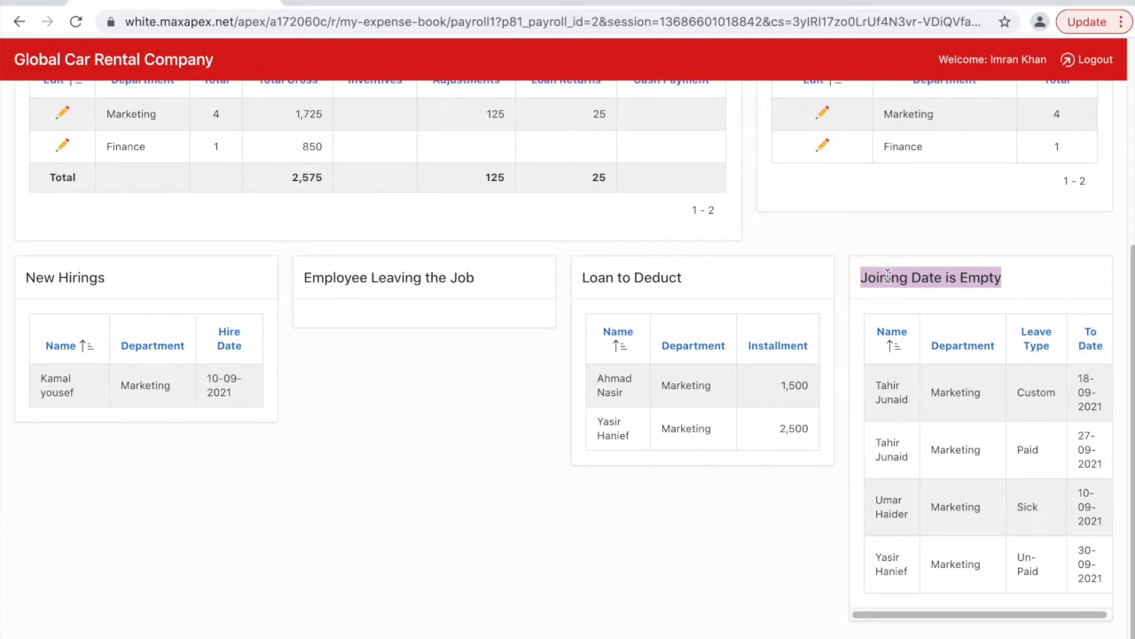
pyautogui.scroll(4, 887, 277)
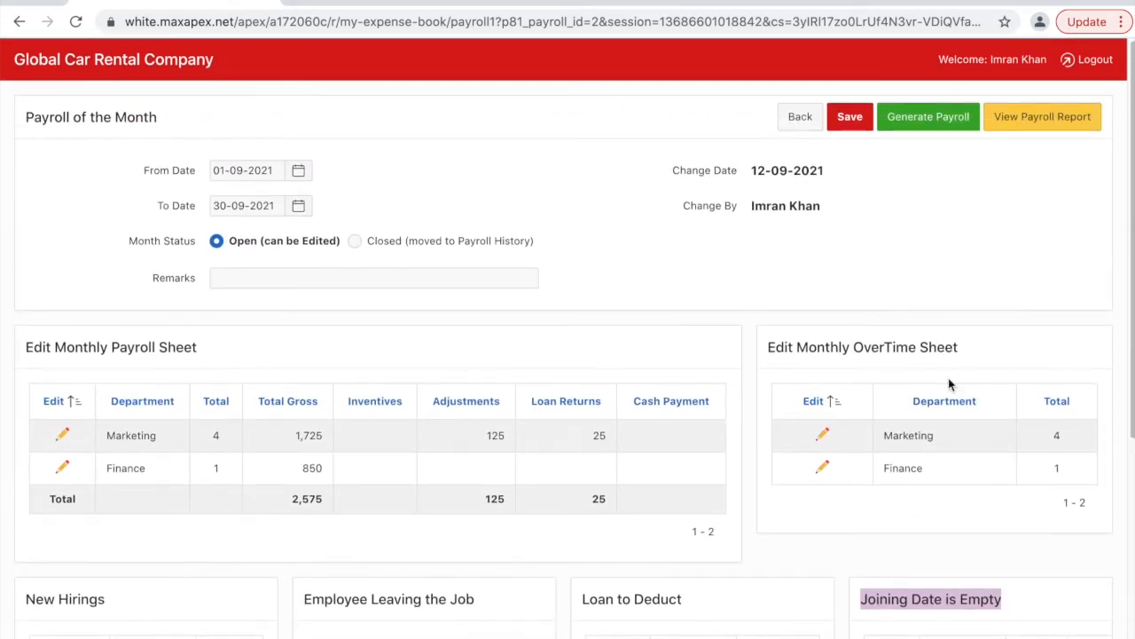
# Examine the monthly overtime and payroll sheets of the payroll month
pyautogui.tripleClick(788, 347)
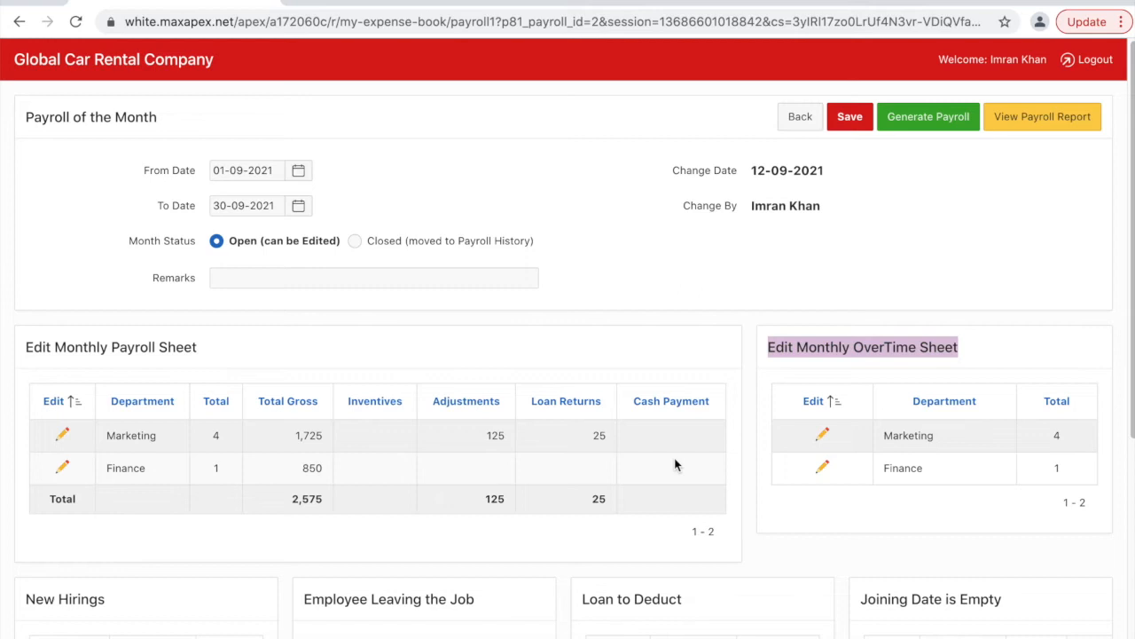
pyautogui.scroll(-3, 674, 463)
pyautogui.scroll(3, 674, 463)
# Try the Closed (moved to Payroll History) month status, discard the unsaved change and return to the HR & Payroll home page
pyautogui.click(352, 245)
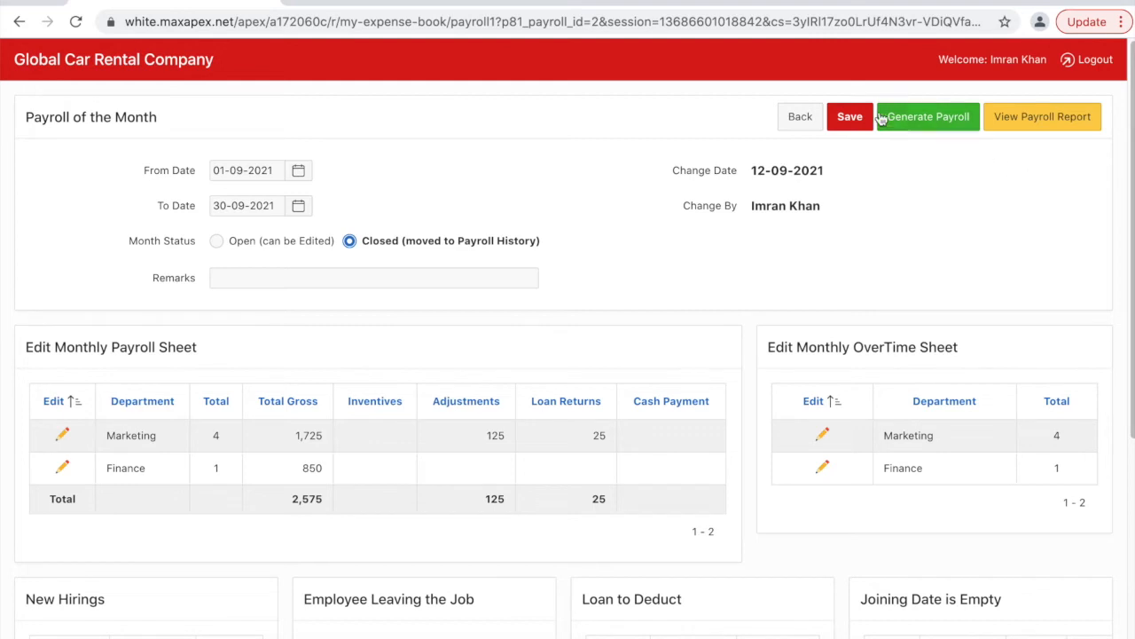
pyautogui.click(147, 65)
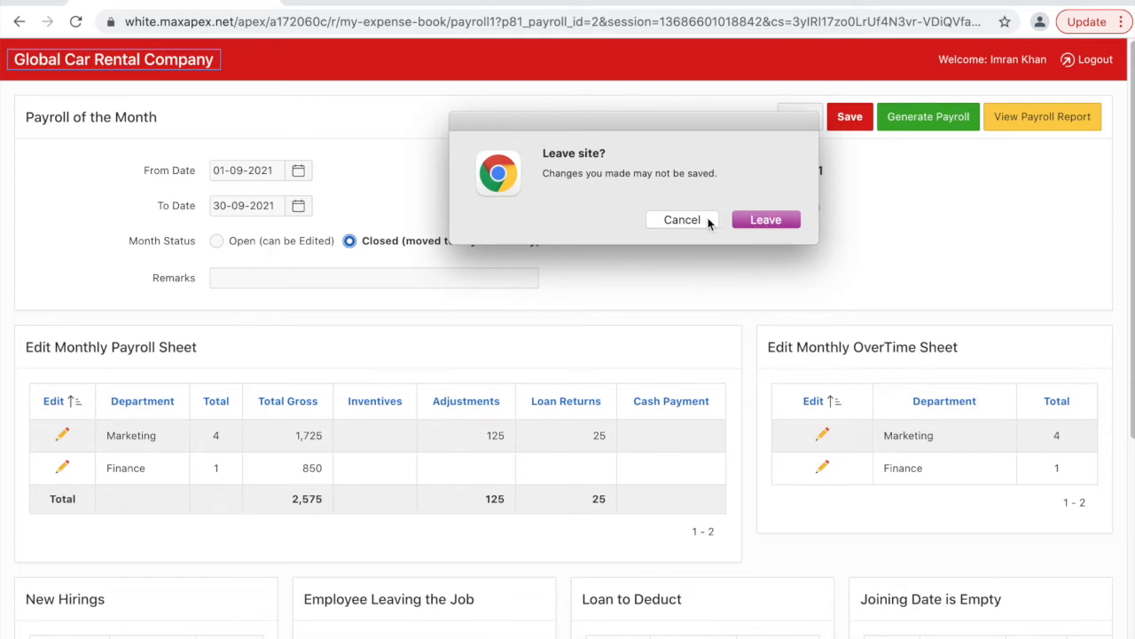
pyautogui.click(764, 220)
pyautogui.click(803, 117)
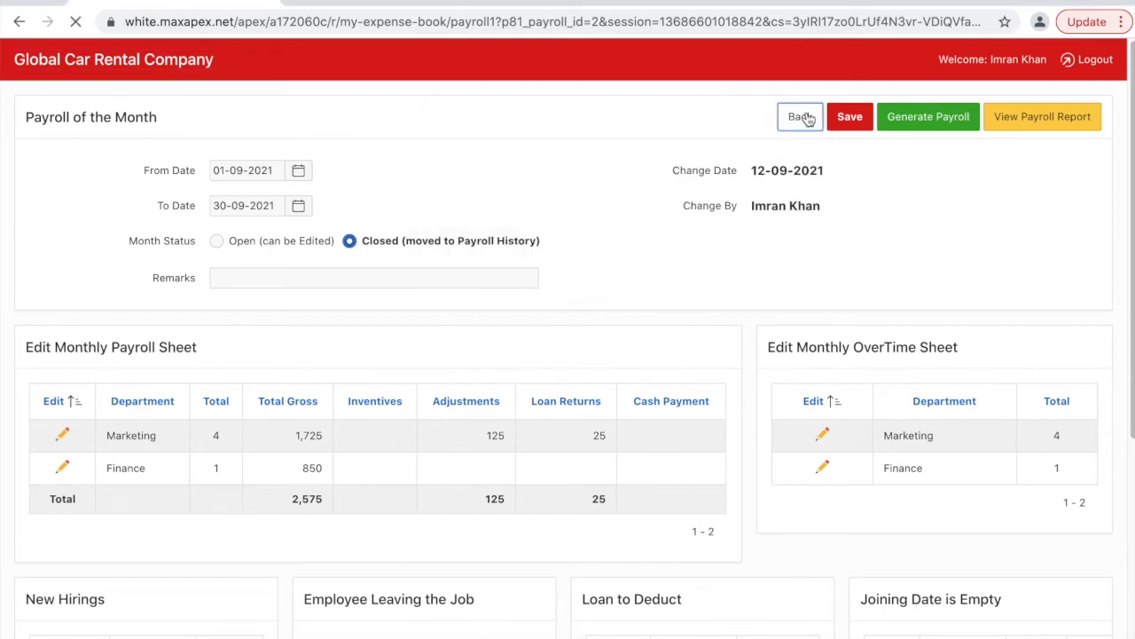
pyautogui.click(928, 124)
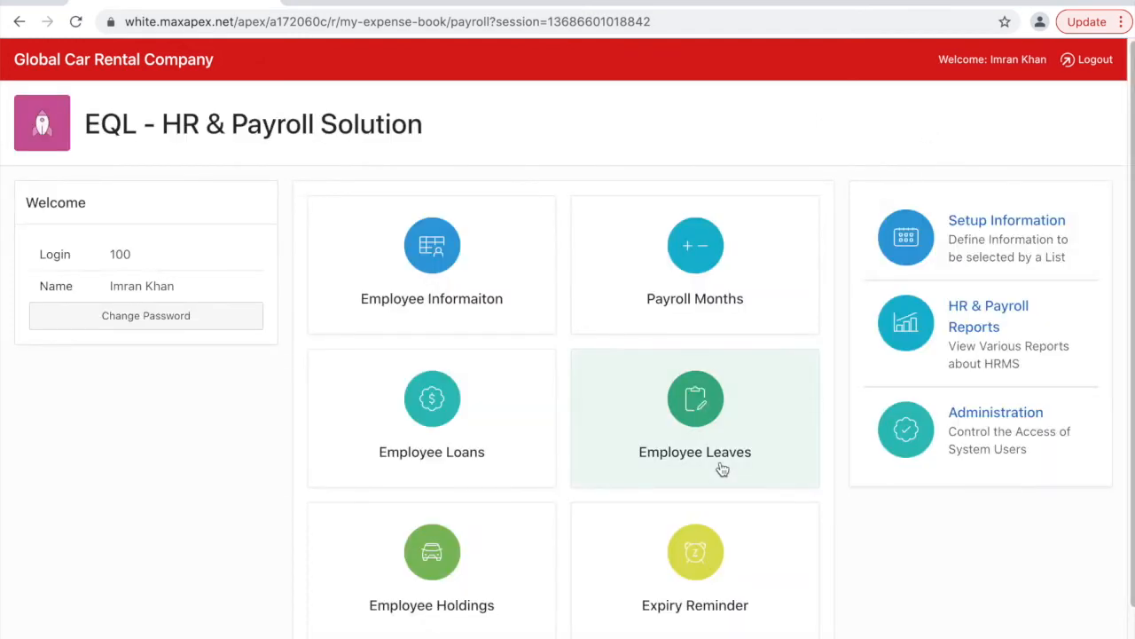
# Open the sick leave record from Employee Leaves, try the Annual leave type, set it back to Sick and check the comments
pyautogui.click(723, 469)
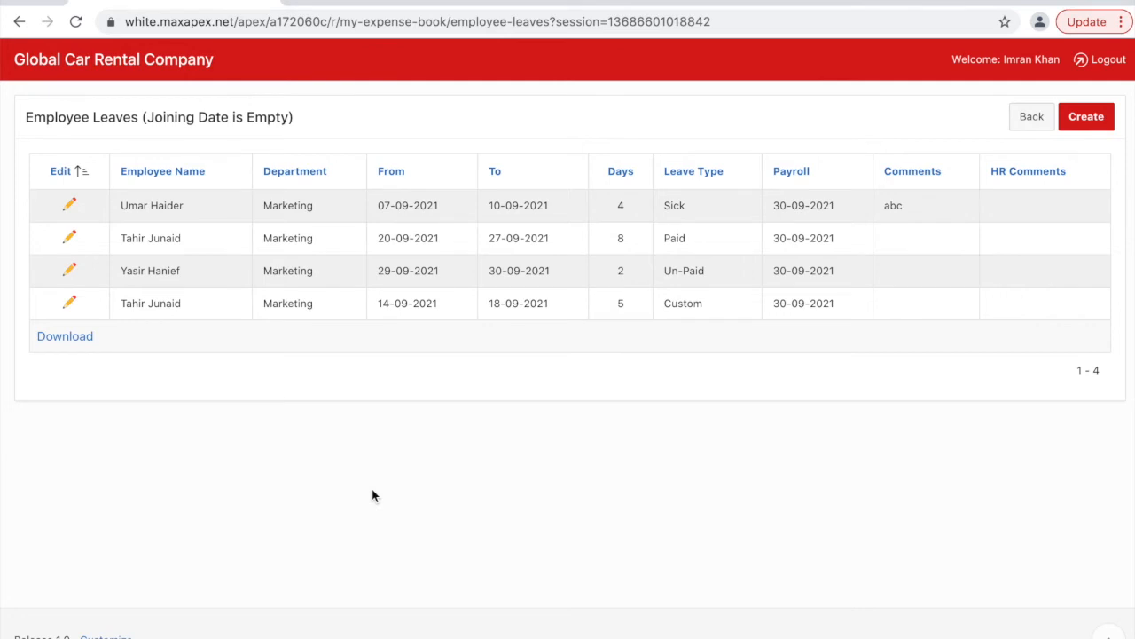
pyautogui.click(70, 207)
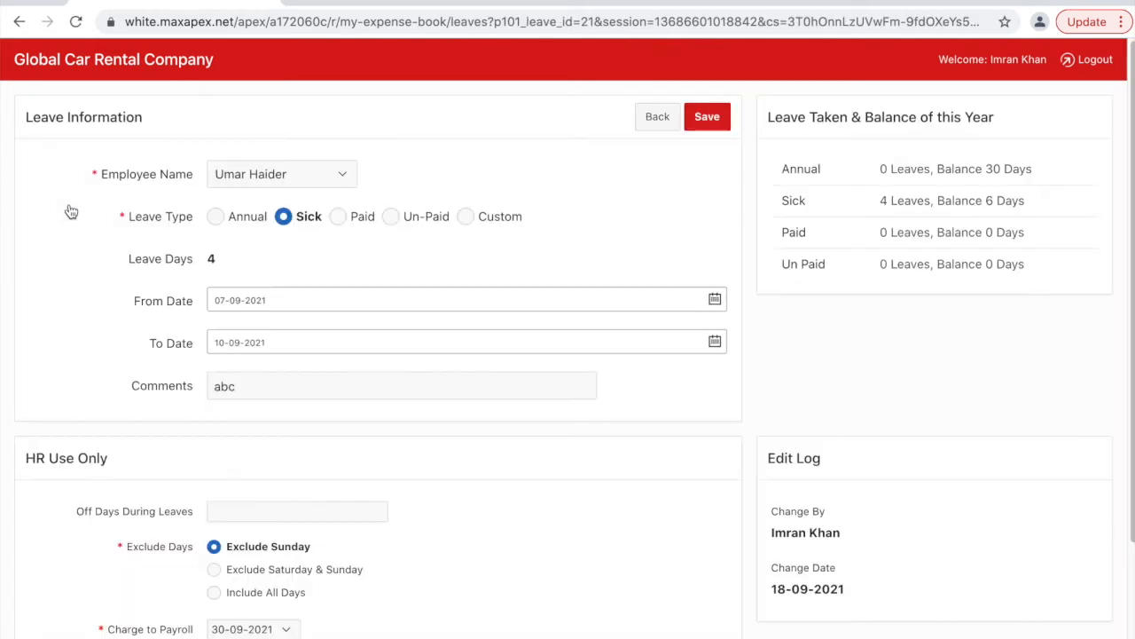
pyautogui.click(215, 218)
pyautogui.click(285, 220)
pyautogui.doubleClick(265, 389)
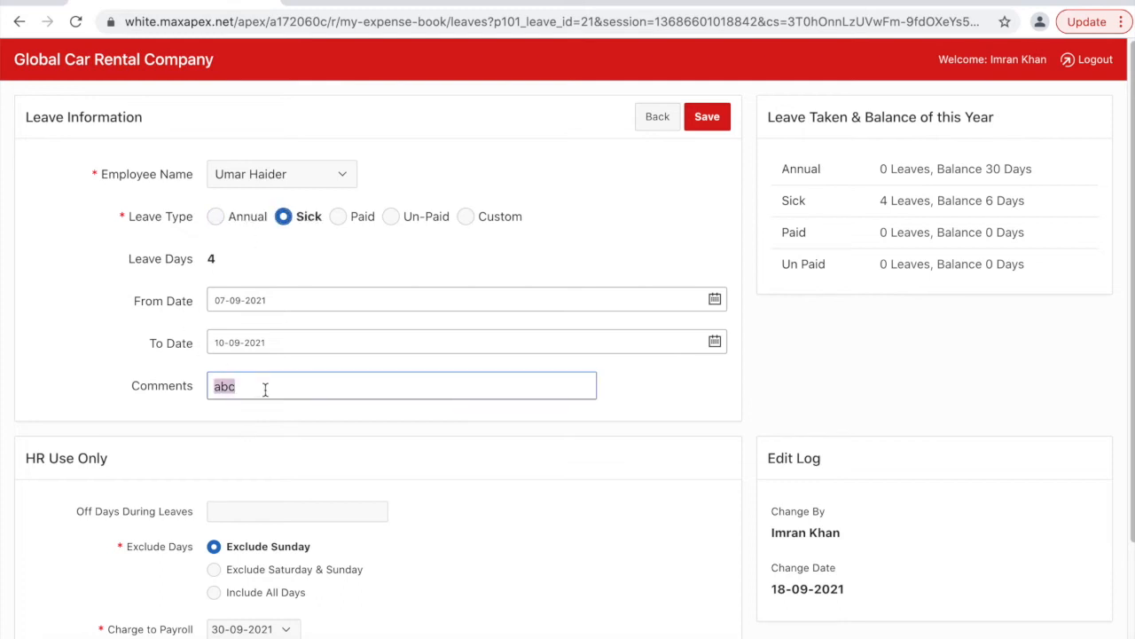
# Examine the HR Use Only fields of the sick leave record, including the join date, and return to the leave list
pyautogui.scroll(-2, 448, 610)
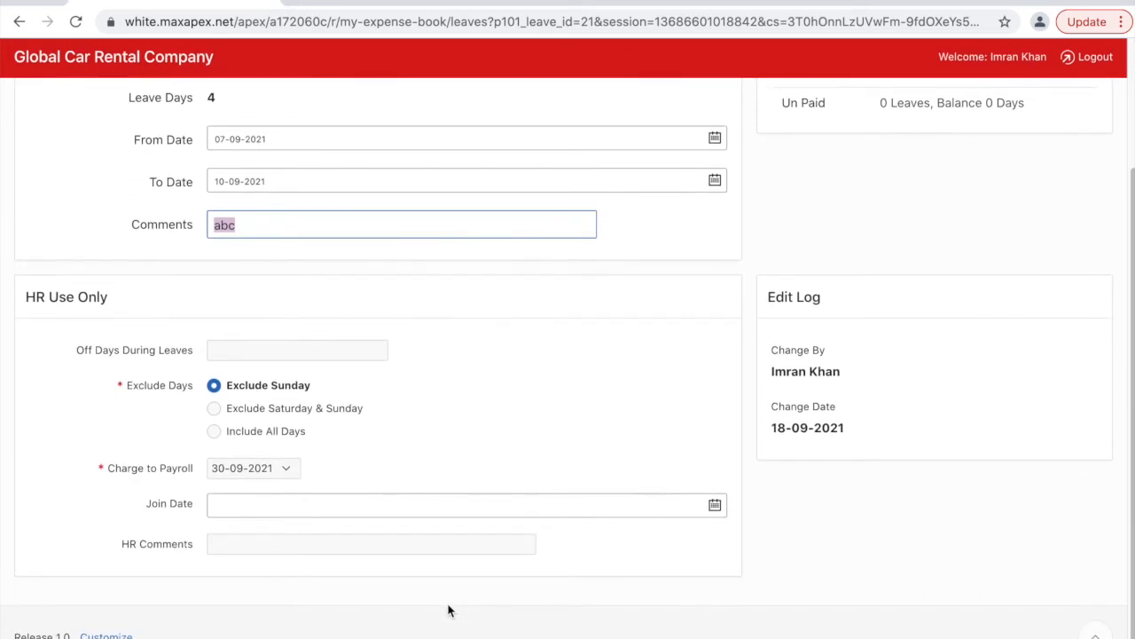
pyautogui.scroll(1, 328, 427)
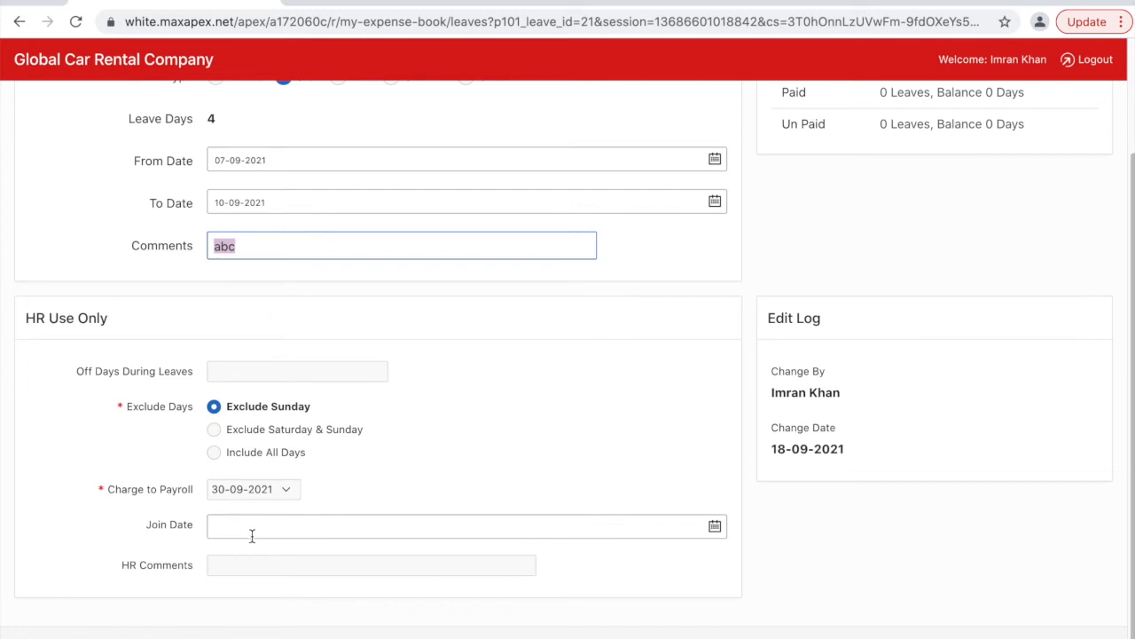
pyautogui.scroll(3, 537, 400)
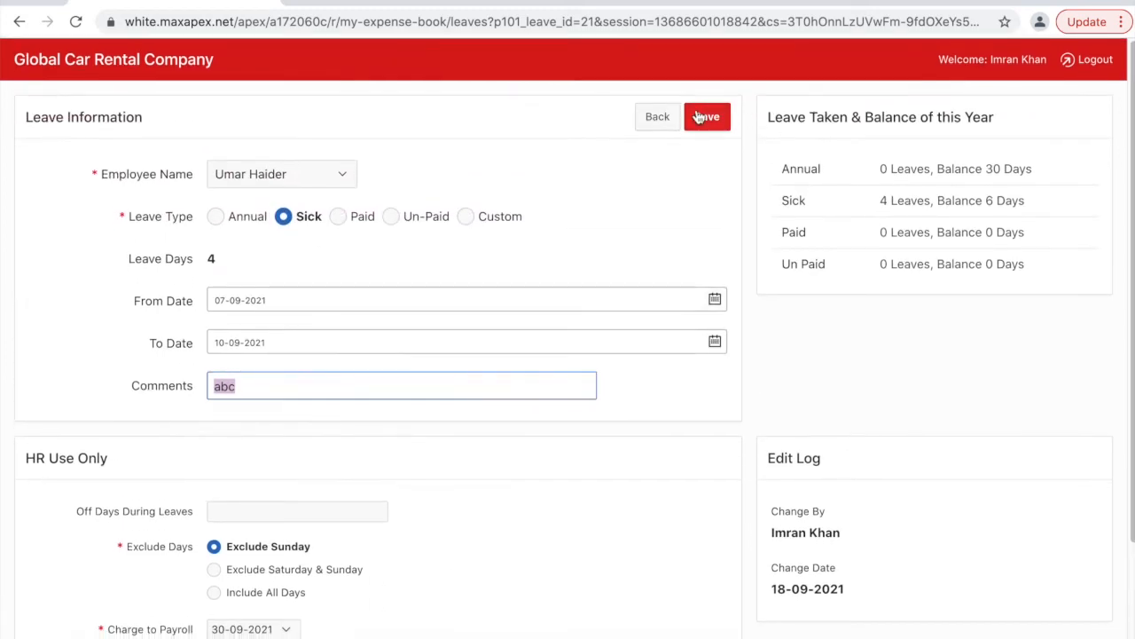
pyautogui.scroll(-2, 398, 545)
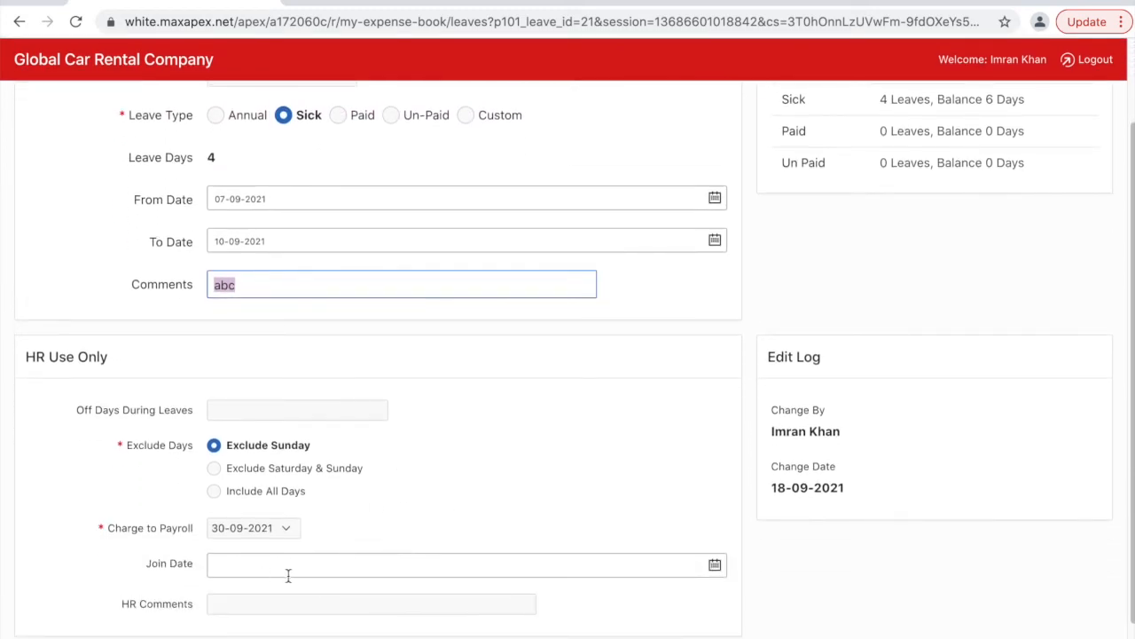
pyautogui.scroll(2, 702, 309)
pyautogui.click(650, 124)
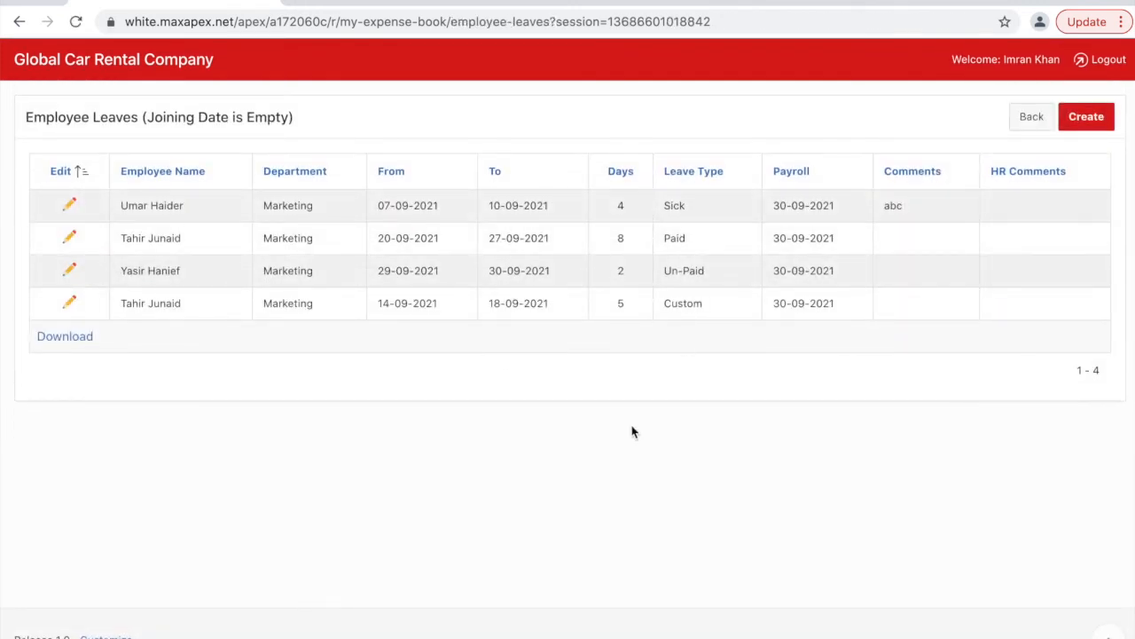
# Reopen the sick leave record and examine the annual and sick leave taken and balance of this year
pyautogui.click(69, 205)
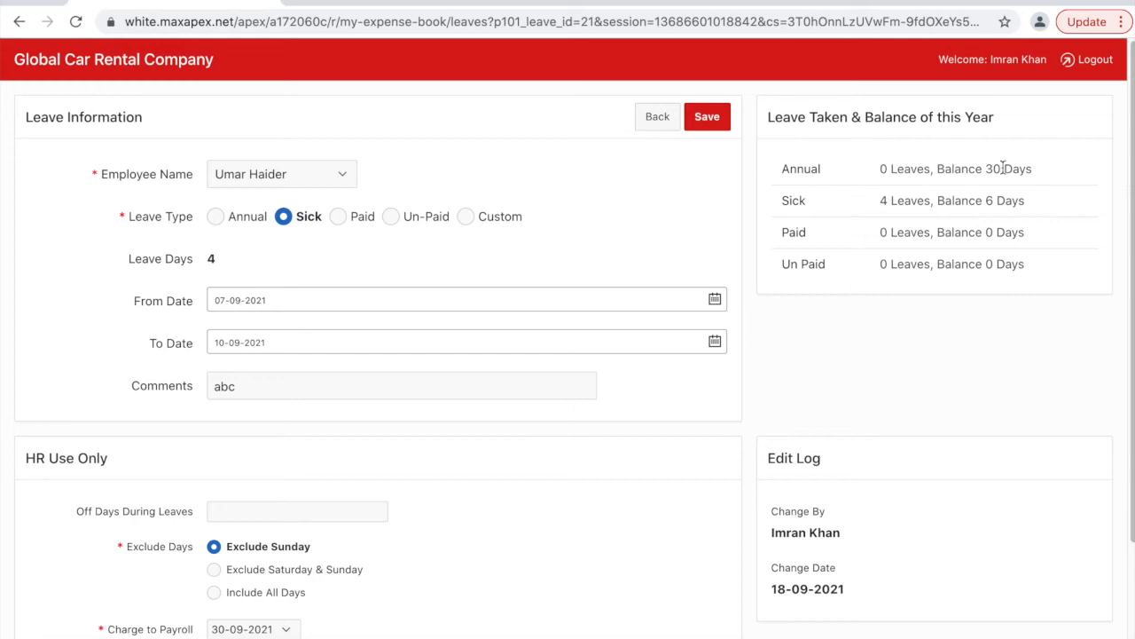
pyautogui.tripleClick(954, 171)
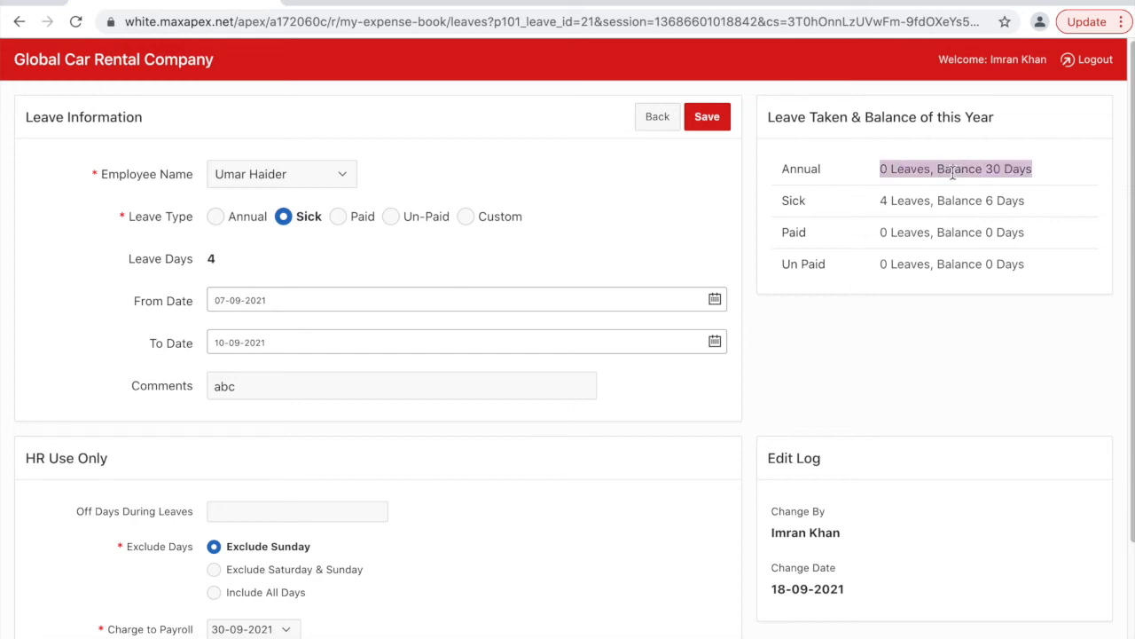
pyautogui.doubleClick(895, 167)
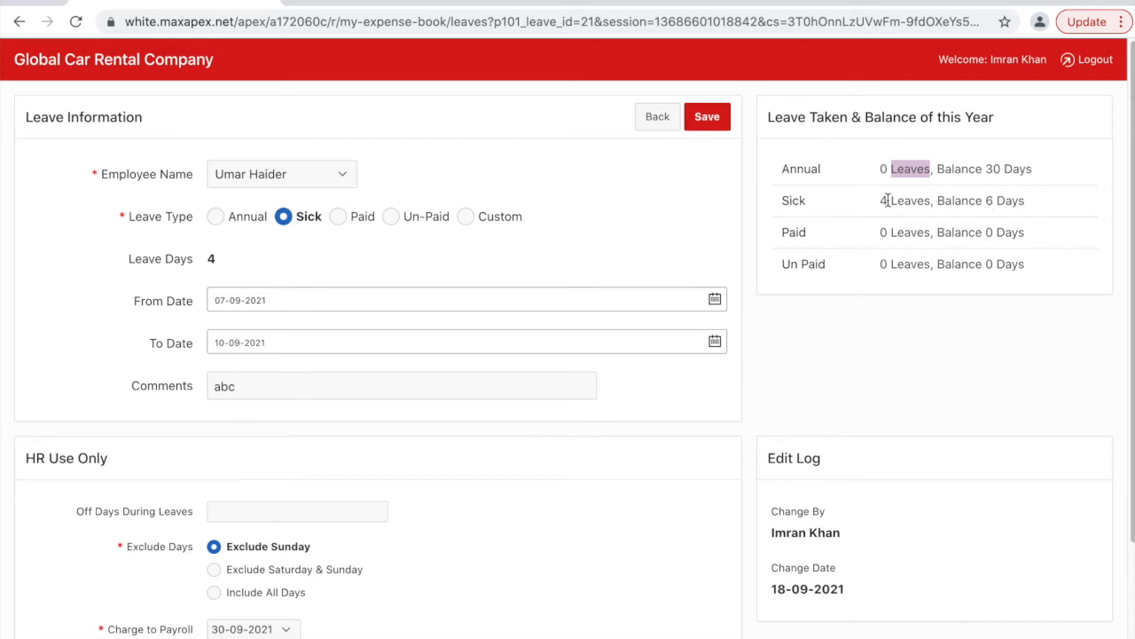
pyautogui.doubleClick(1008, 200)
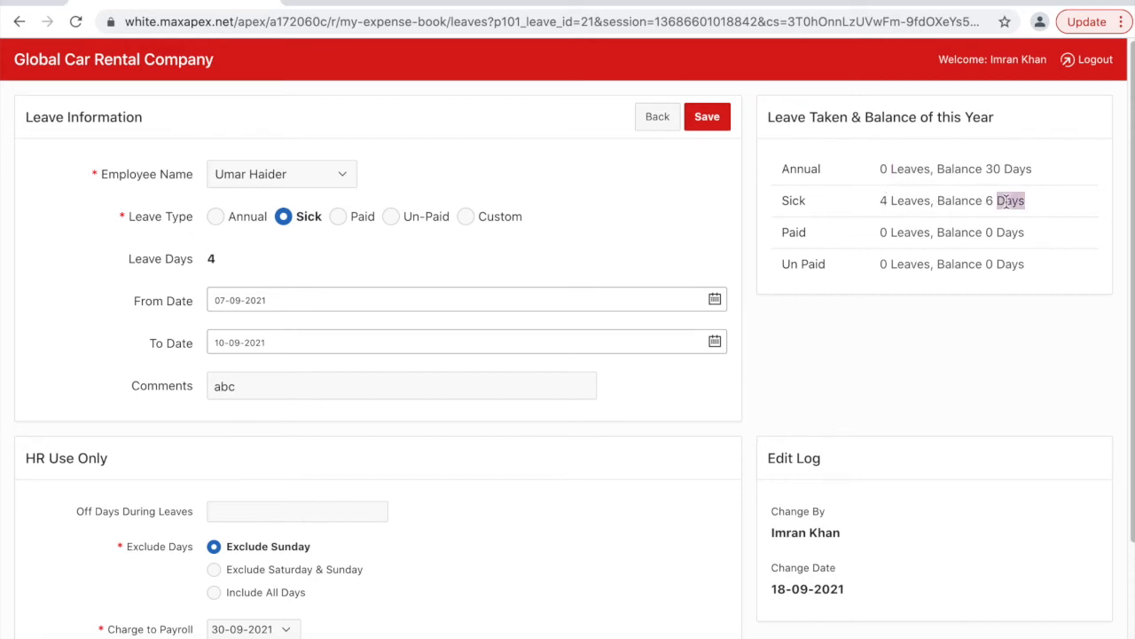
pyautogui.tripleClick(1009, 200)
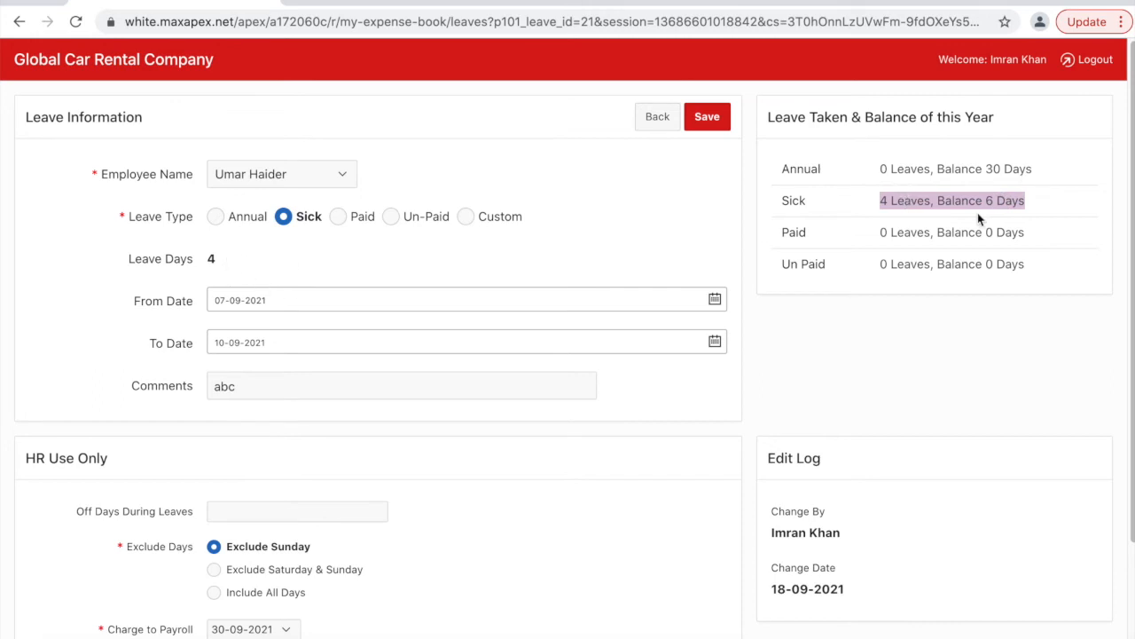
# Check the Charge to Payroll and Join Date fields of the sick leave record and return to the leave list
pyautogui.scroll(-2, 376, 591)
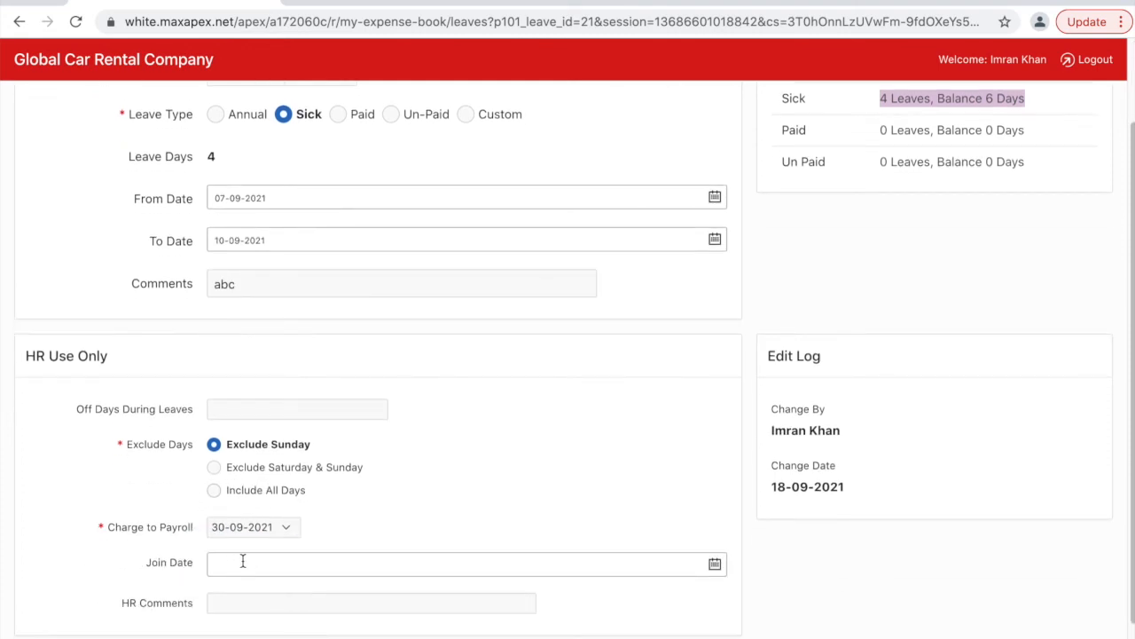
pyautogui.scroll(2, 1002, 169)
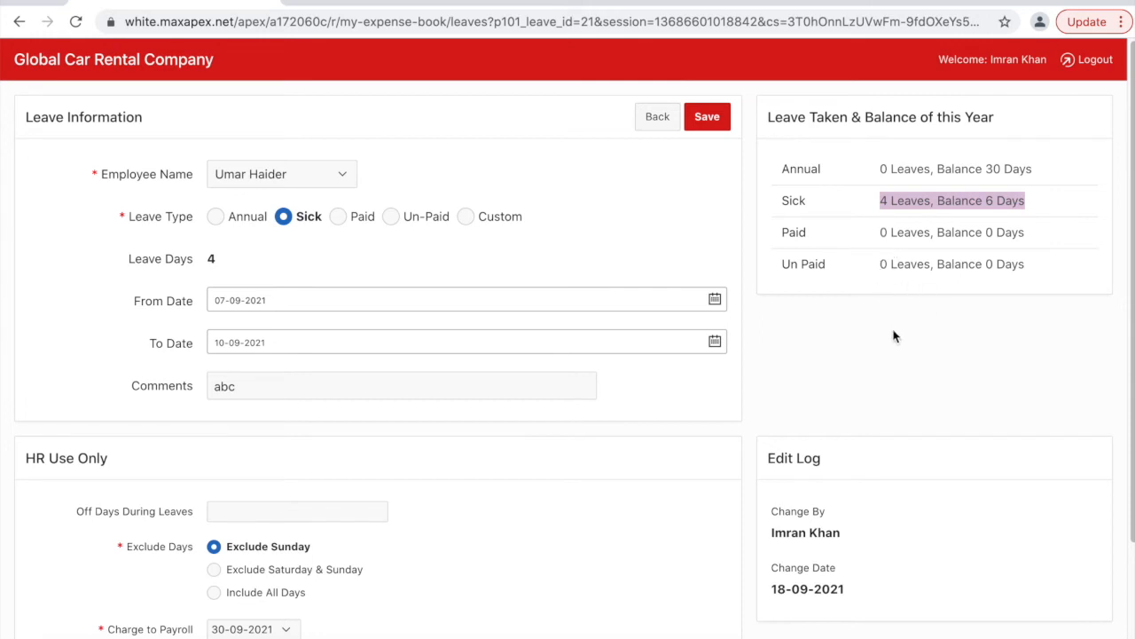
pyautogui.click(652, 122)
# Open the paid leave record starting 20-09-2021, try a Custom leave split of 4 Paid and 4 Un-Paid days, and leave without saving
pyautogui.click(69, 239)
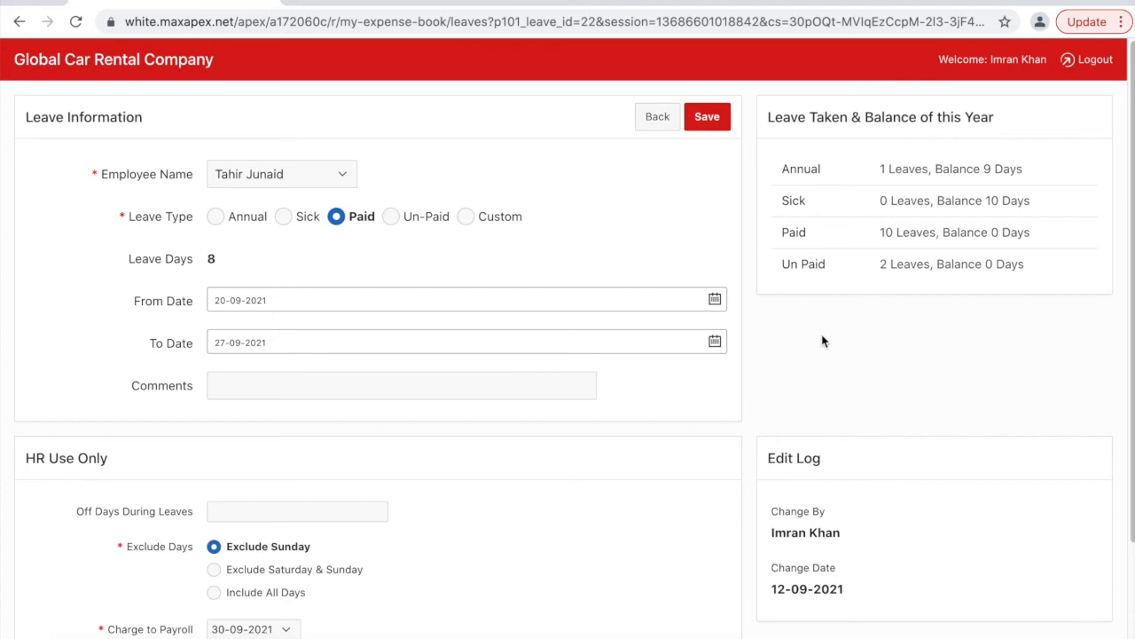
pyautogui.click(466, 222)
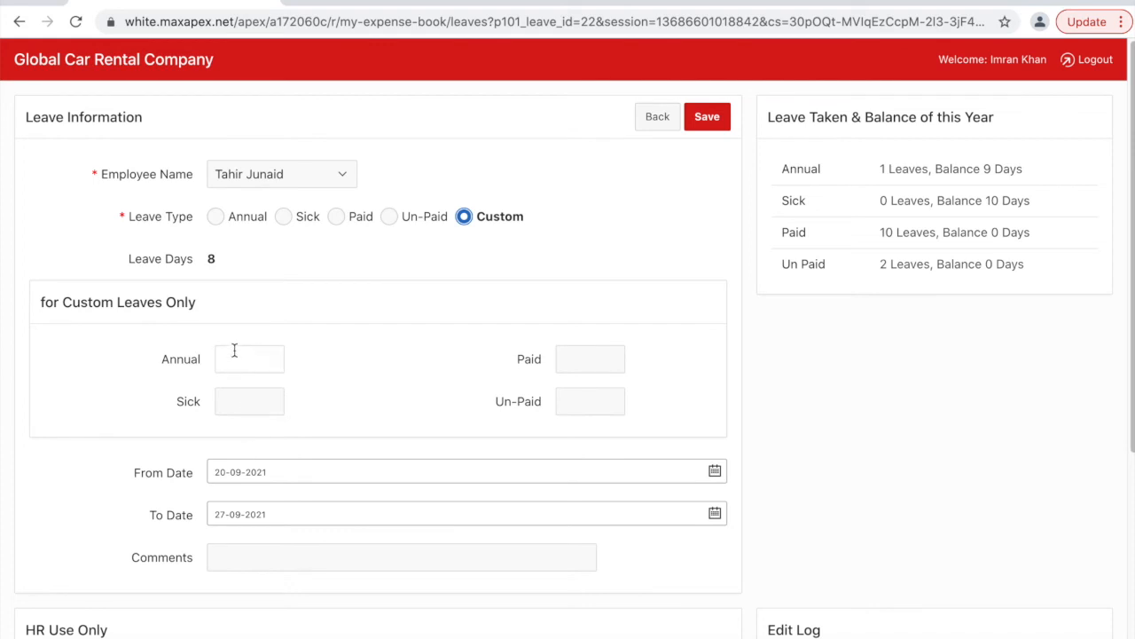
pyautogui.click(587, 363)
pyautogui.write('4')
pyautogui.click(588, 403)
pyautogui.write('4')
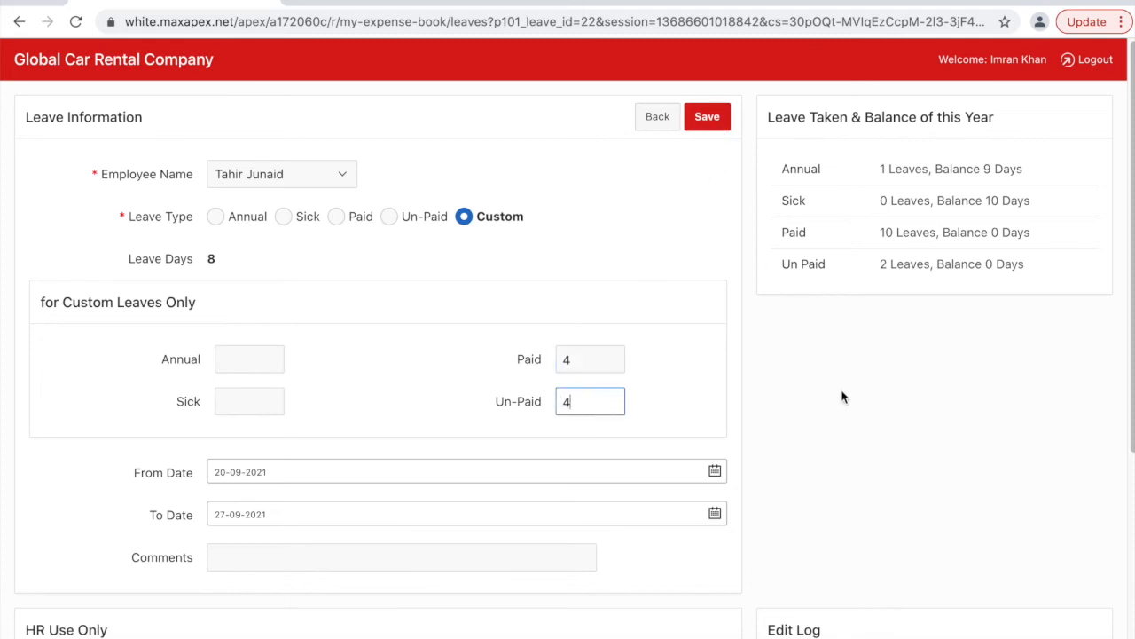
pyautogui.click(653, 119)
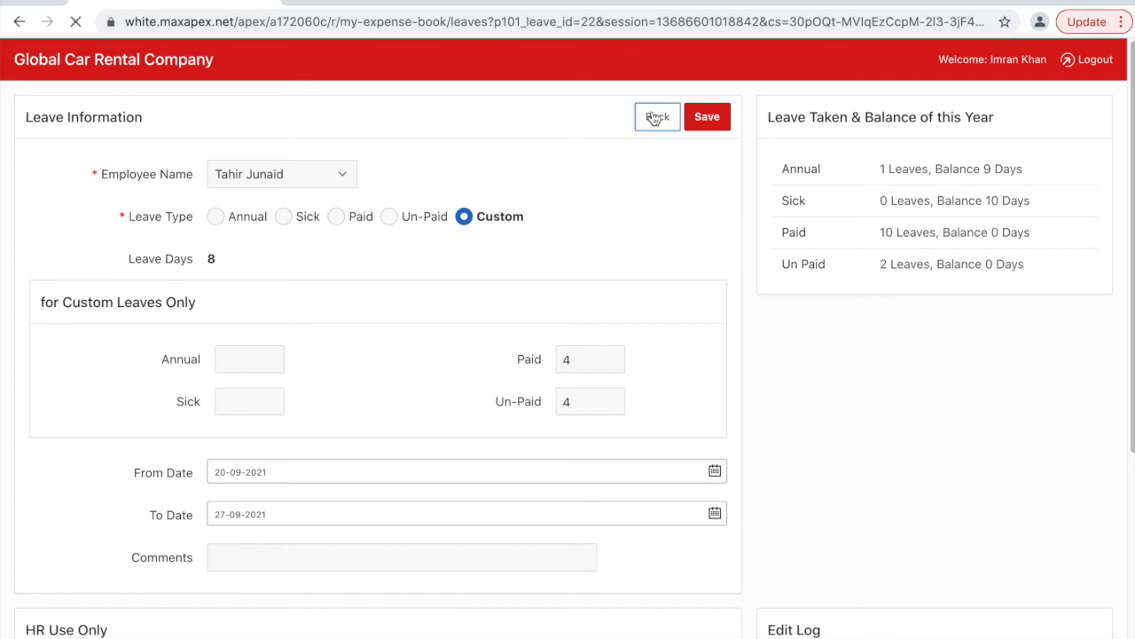
# Leave Employee Leaves, view the Employee Holdings list and return to the HR & Payroll home page
pyautogui.click(1029, 119)
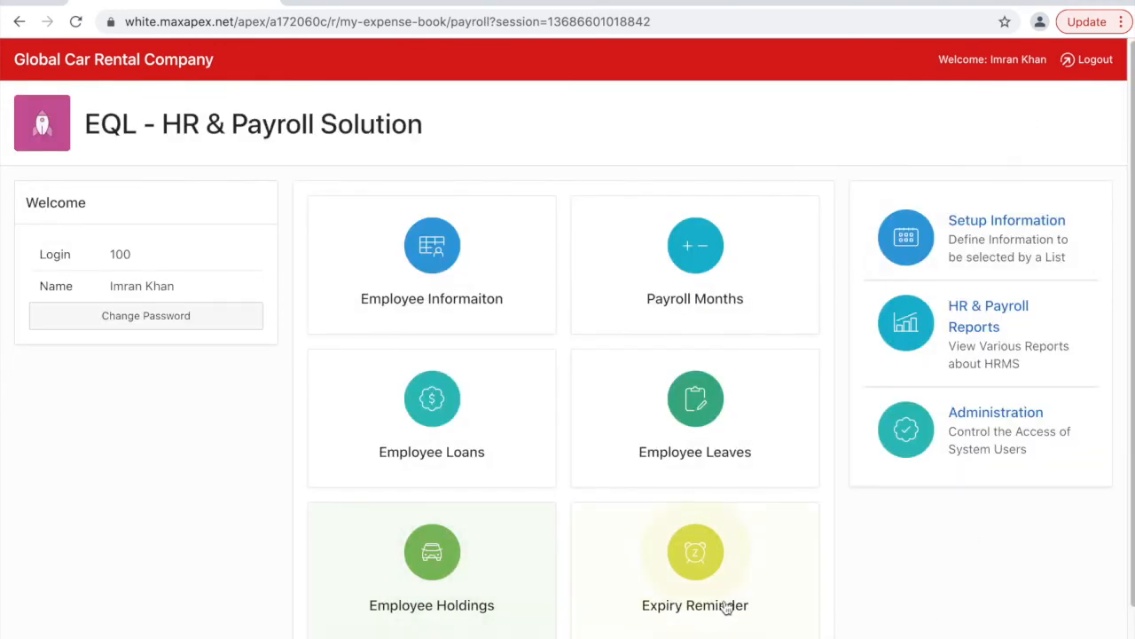
pyautogui.click(439, 583)
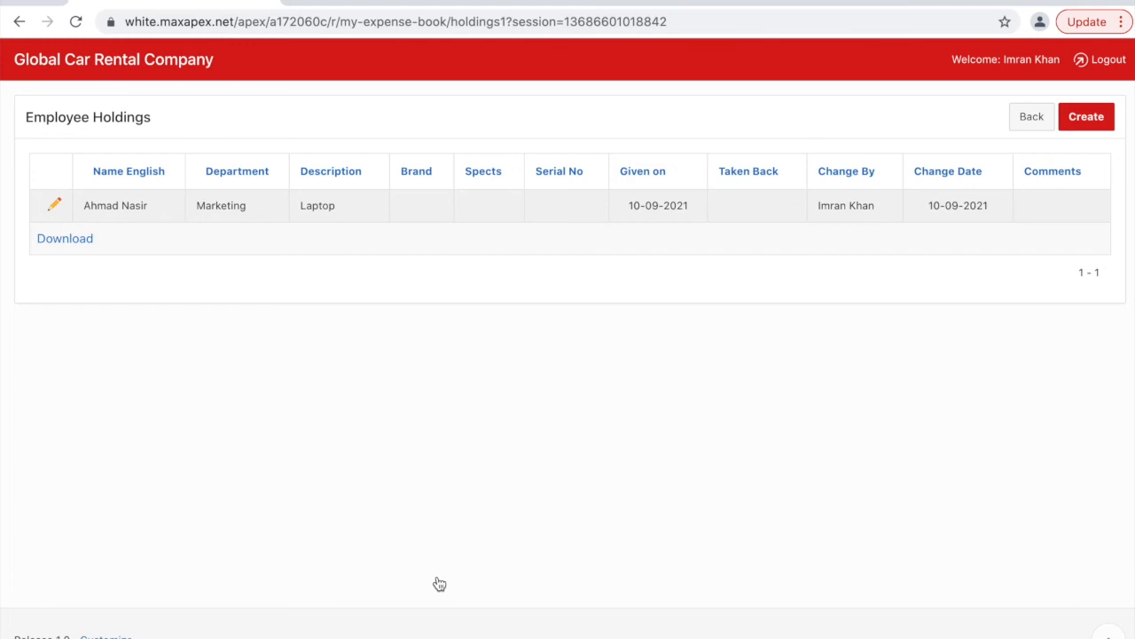
pyautogui.click(1033, 131)
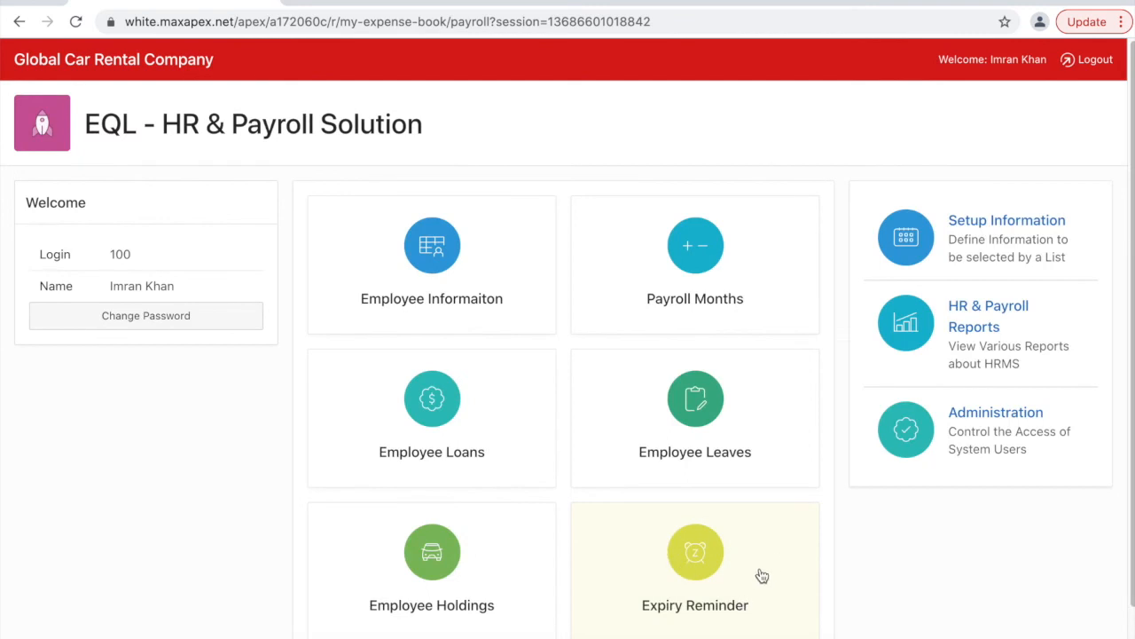
# In Expiry Reminder, try the comment "passport" on the document expiring 28-10-2021, discard it and return to the HR & Payroll home page
pyautogui.click(762, 577)
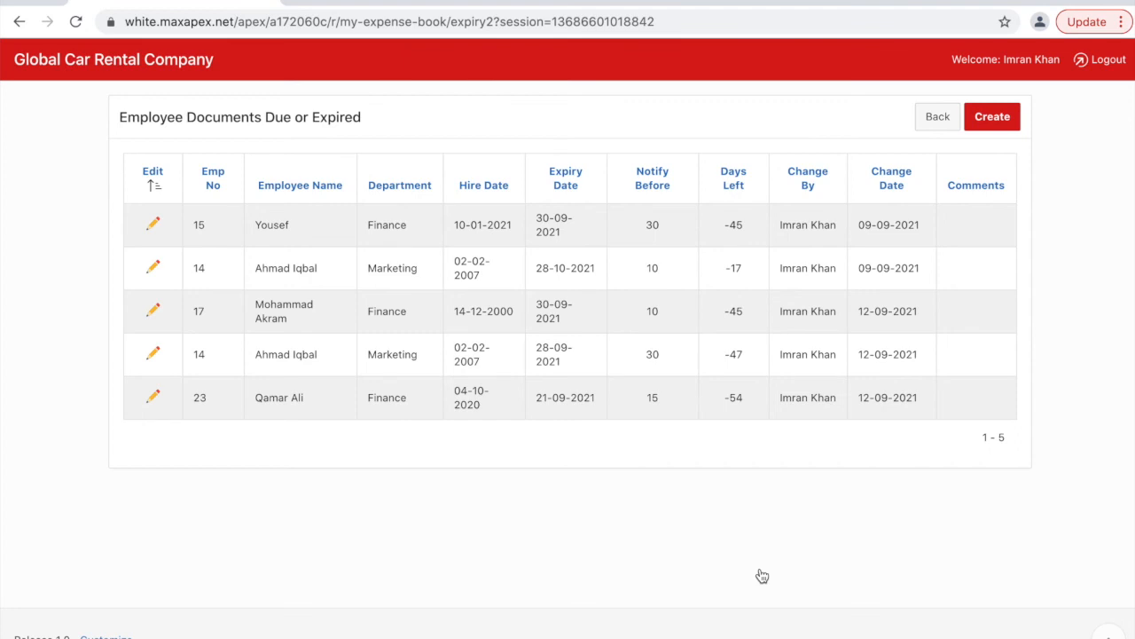
pyautogui.click(155, 268)
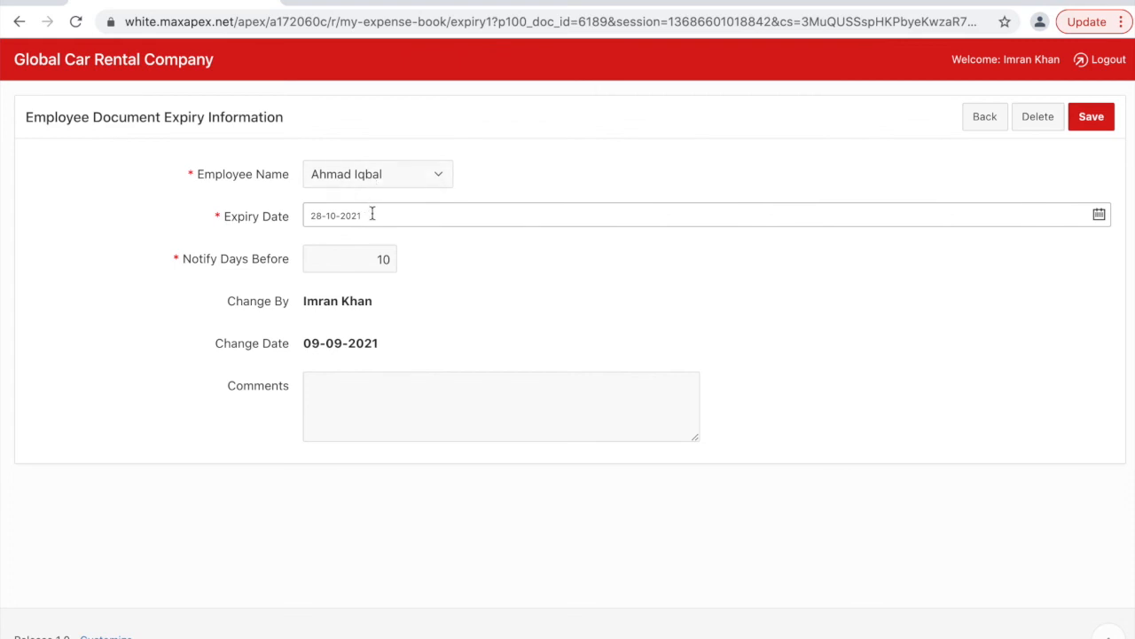
pyautogui.click(353, 423)
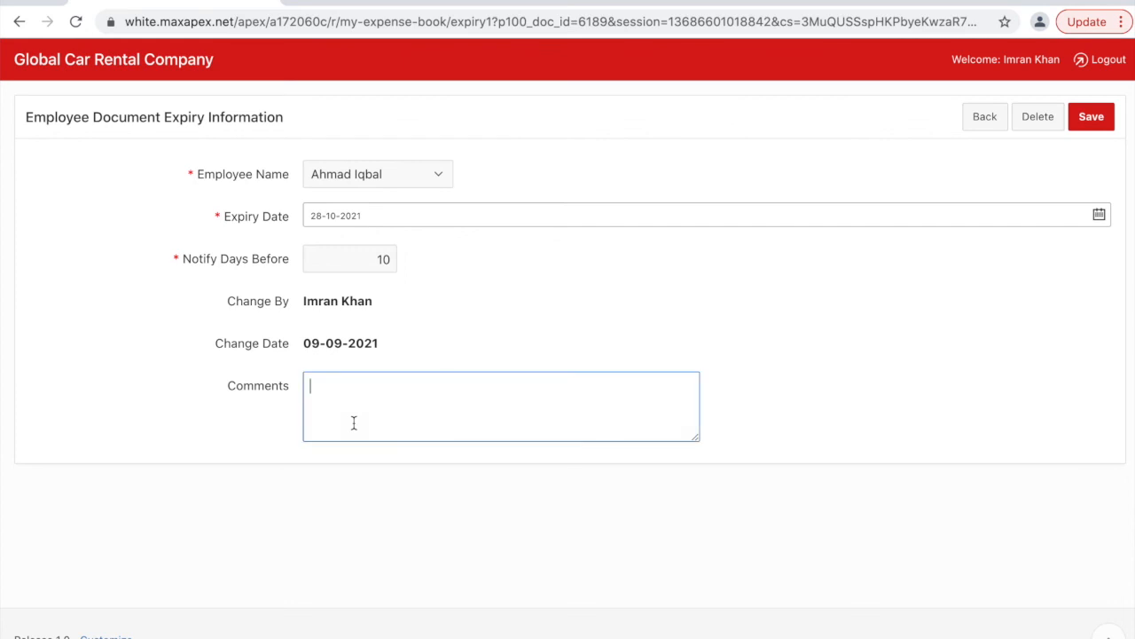
pyautogui.write('passport')
pyautogui.click(987, 119)
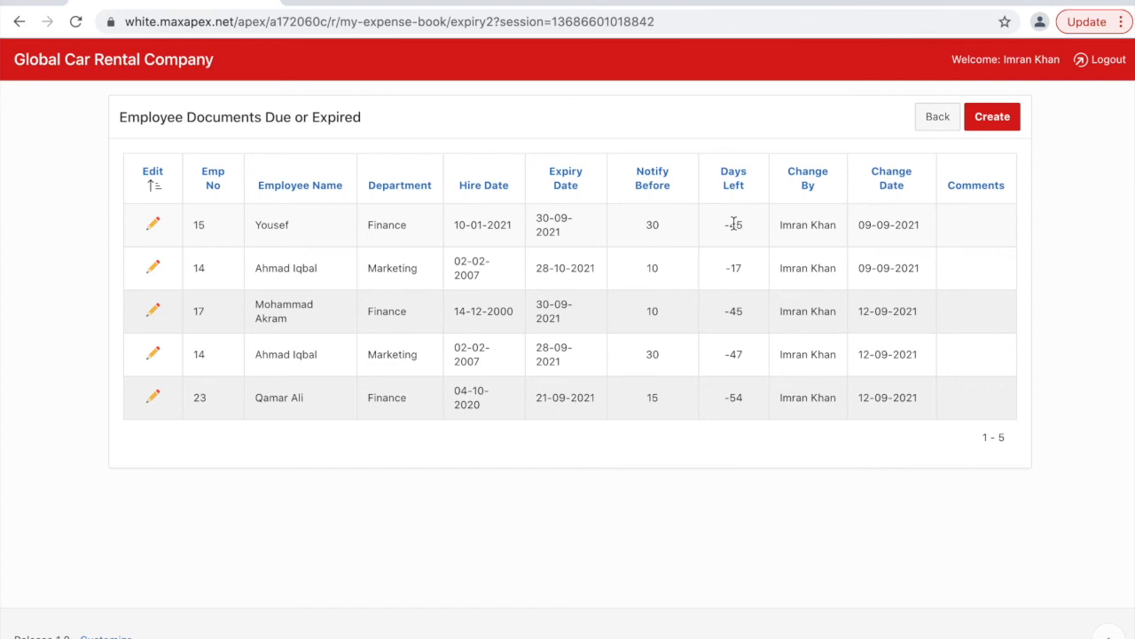
pyautogui.click(942, 117)
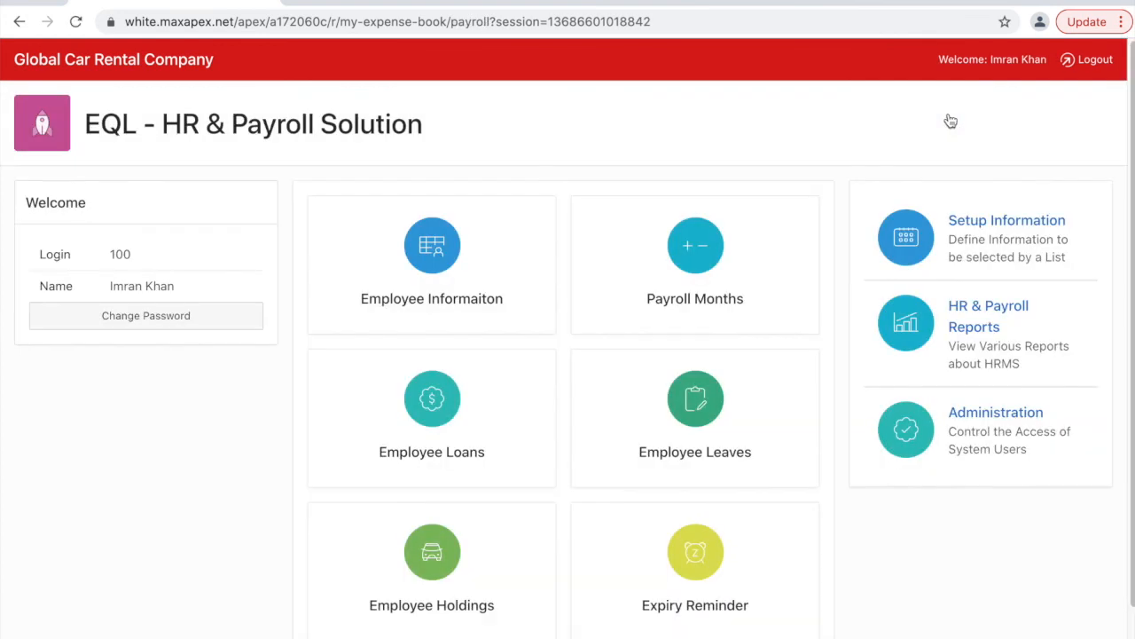